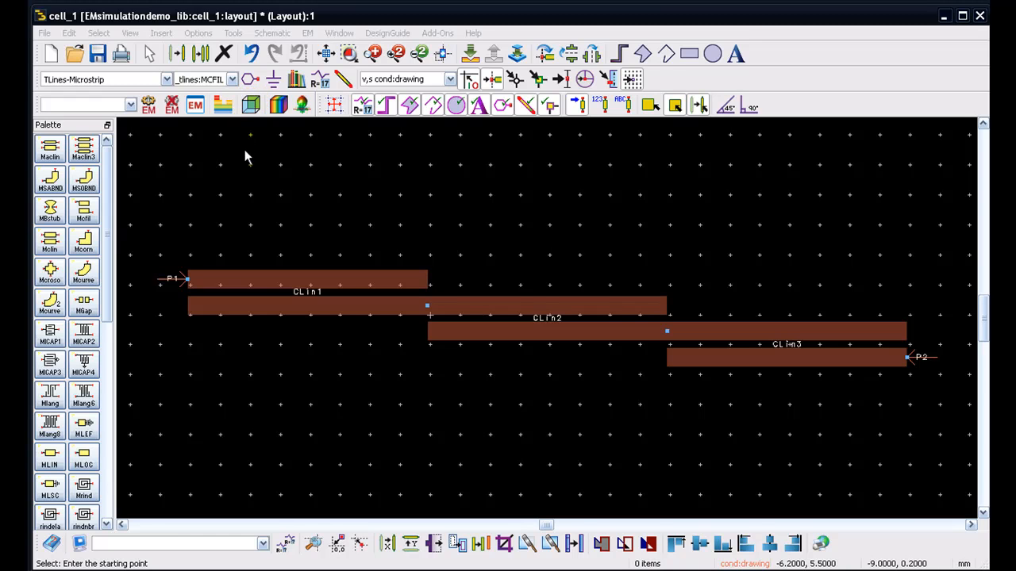
- Bring the coupled-line layout window into focus before using the EM commands
left_click(321, 16)
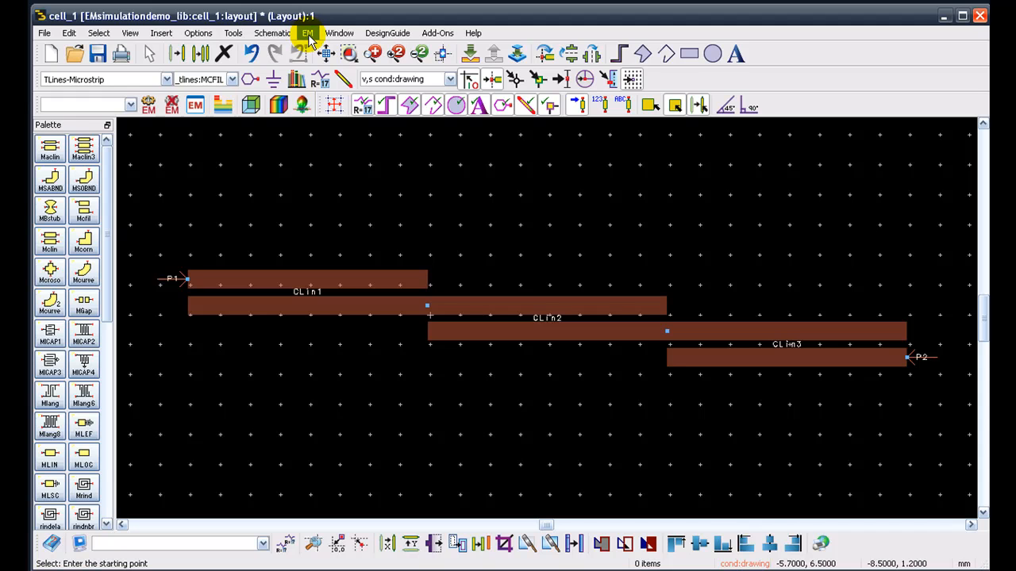
- Show the EM menu's simulation commands, then dismiss it back to the plain layout
left_click(308, 33)
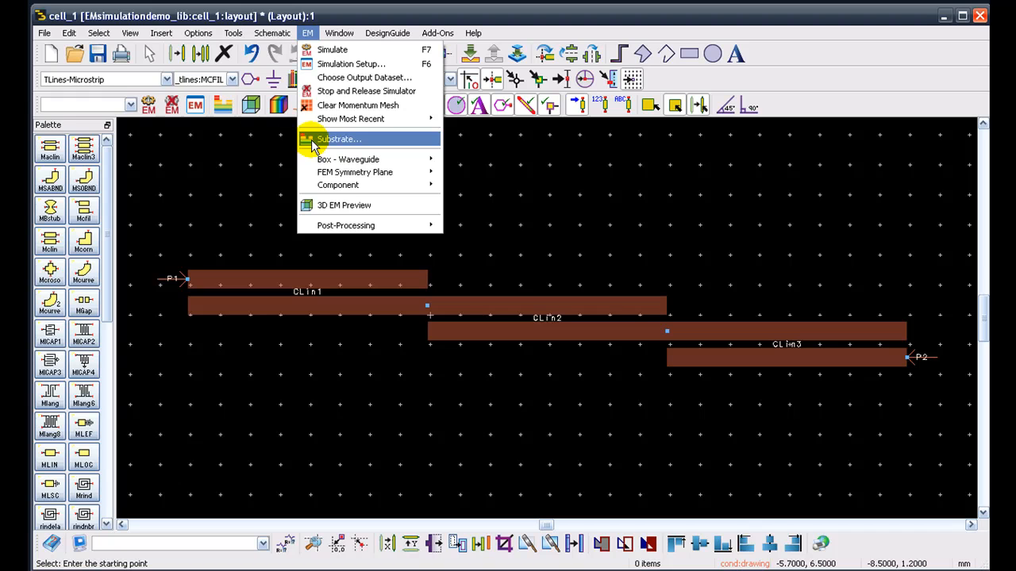
left_click(219, 169)
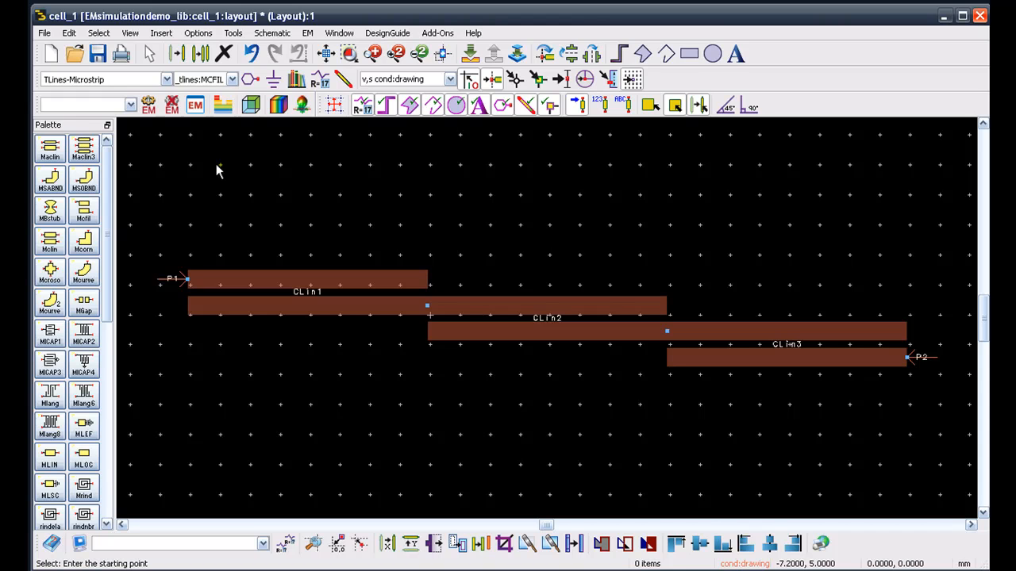
- Launch the EM Setup for cell_1 (Momentum Microwave) and position its window over the layout
left_click(195, 105)
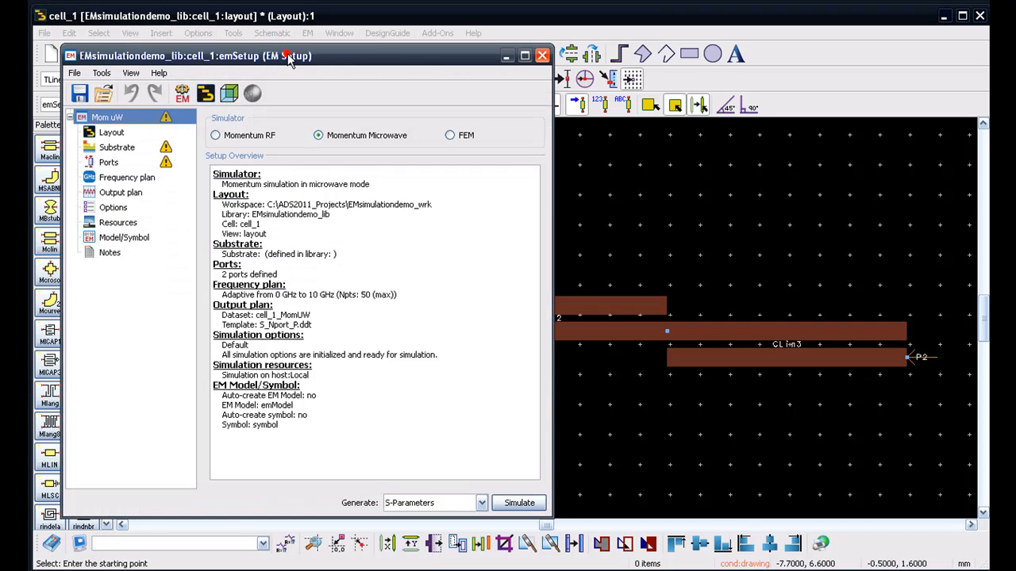
mouse_move(289, 57)
left_mouse_down()
mouse_move(368, 49)
mouse_move(349, 95)
left_mouse_up()
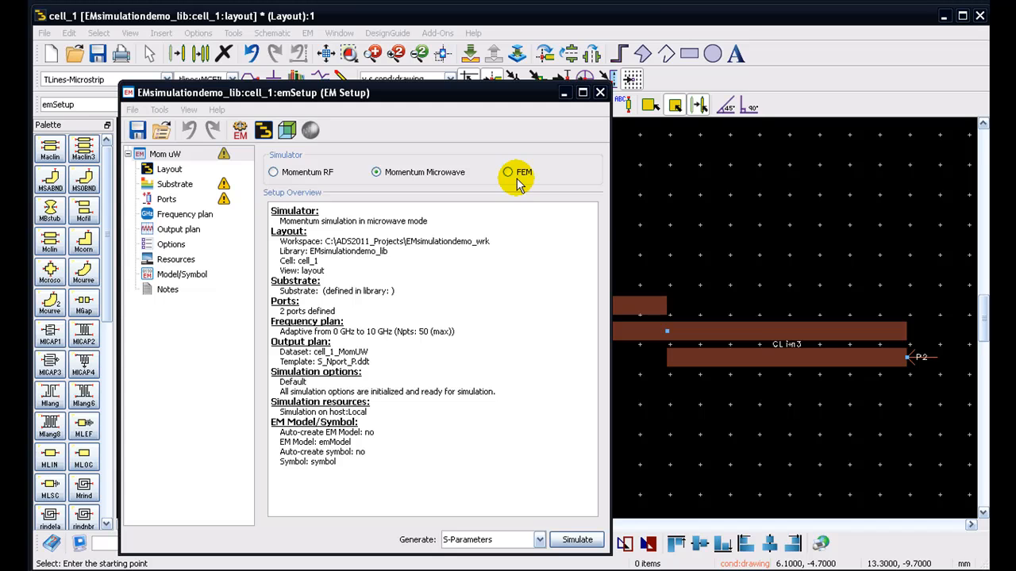
- Review the Layout page, then move to the Substrate page and look for an existing substrate (none defined)
left_click(169, 170)
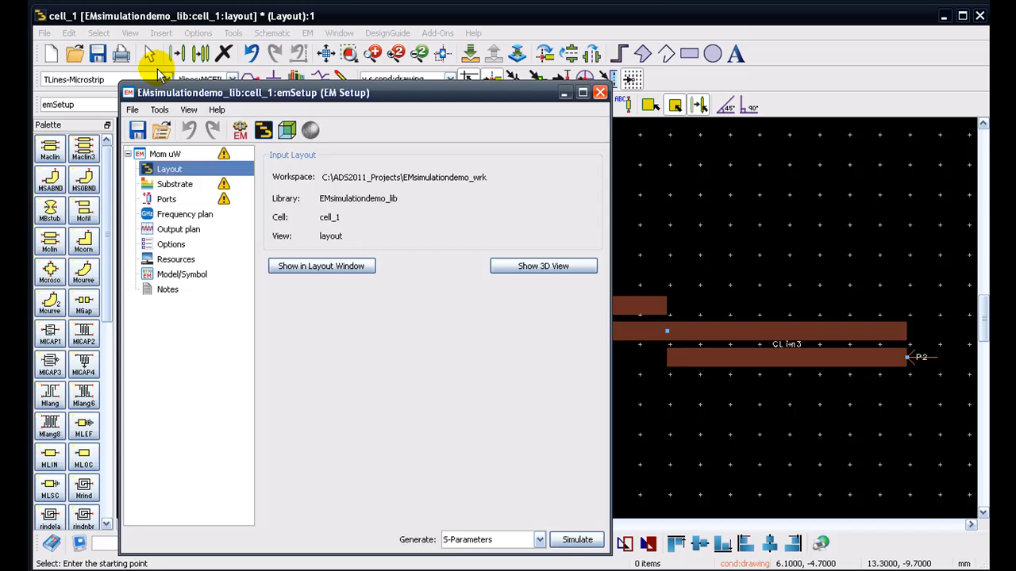
left_click(66, 20)
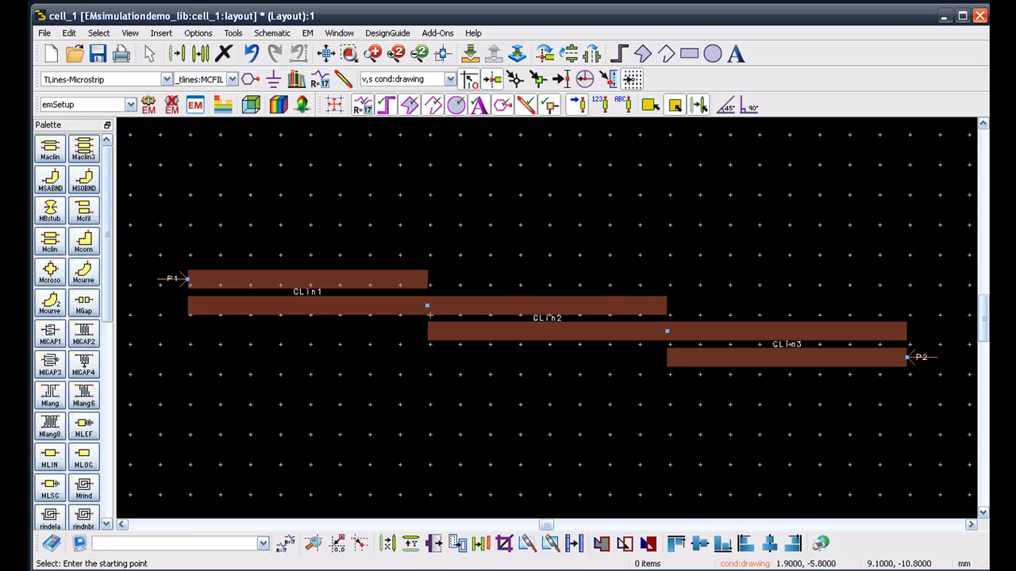
key("alt+Tab")
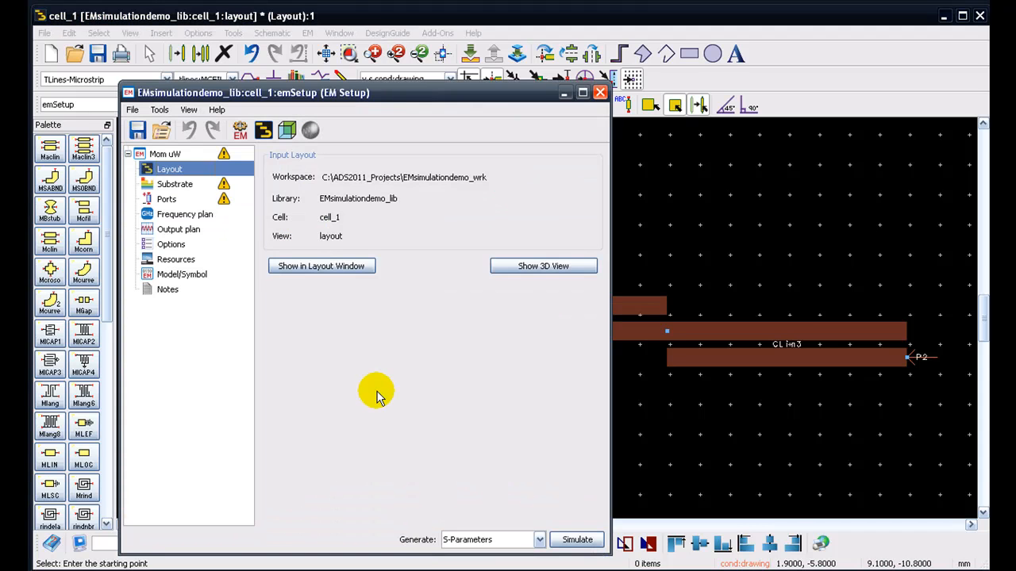
left_click(173, 184)
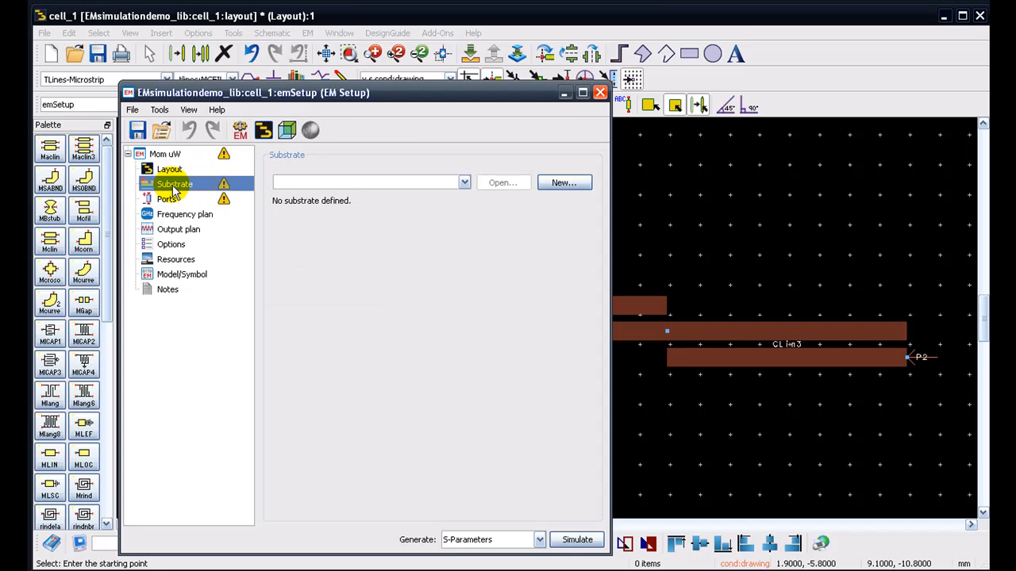
left_click(463, 185)
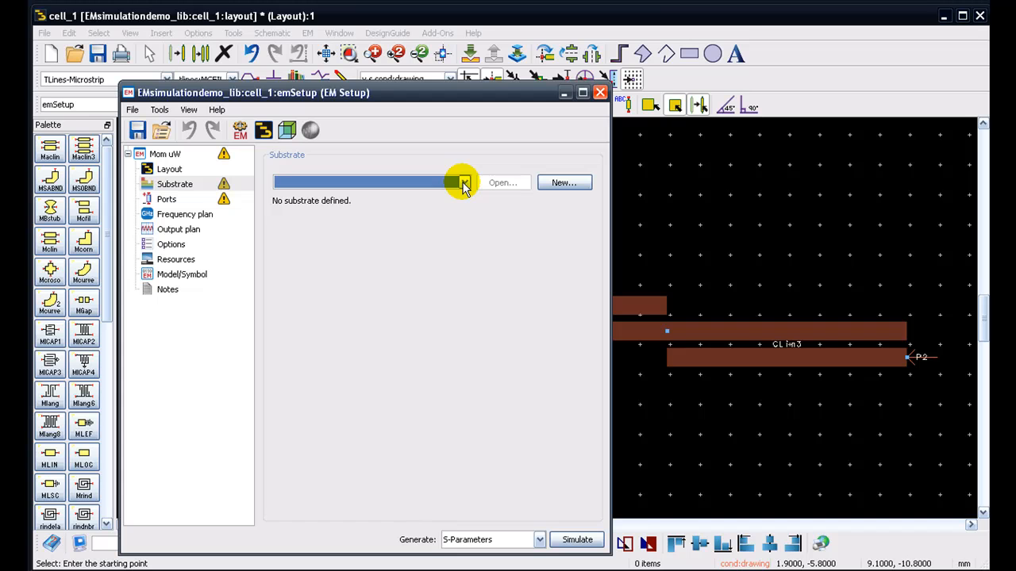
- Start a new substrate named Alumina1 in EMsimulationdemo_lib using the 25milAlumina template
left_click(563, 184)
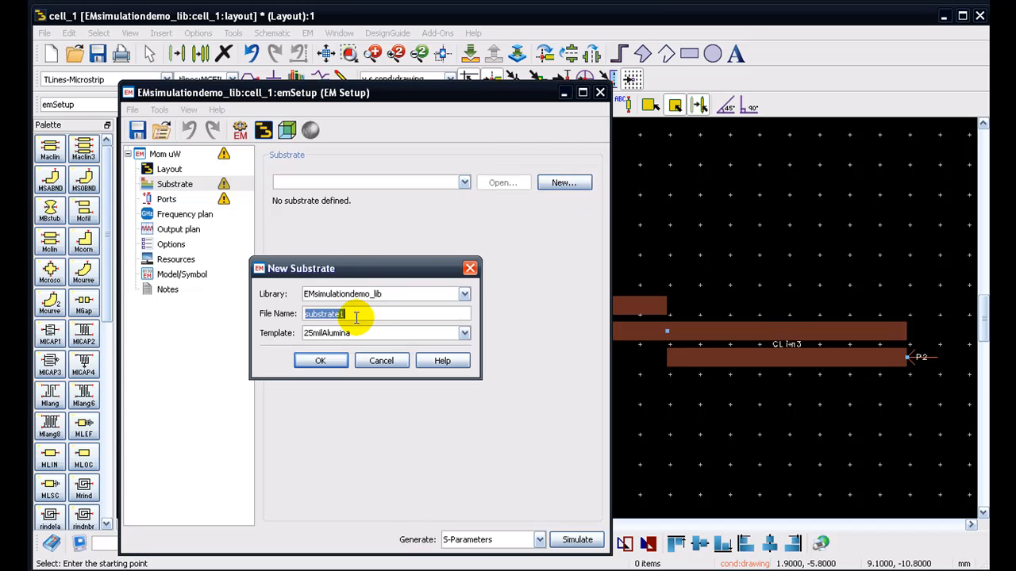
left_click_drag(352, 314, 291, 314)
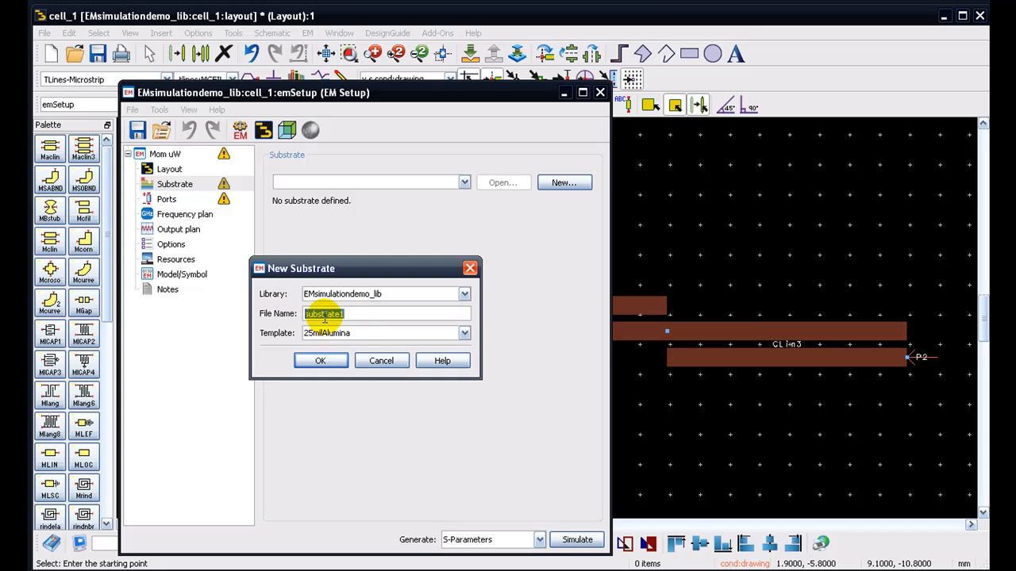
type("Alumi")
type("a1")
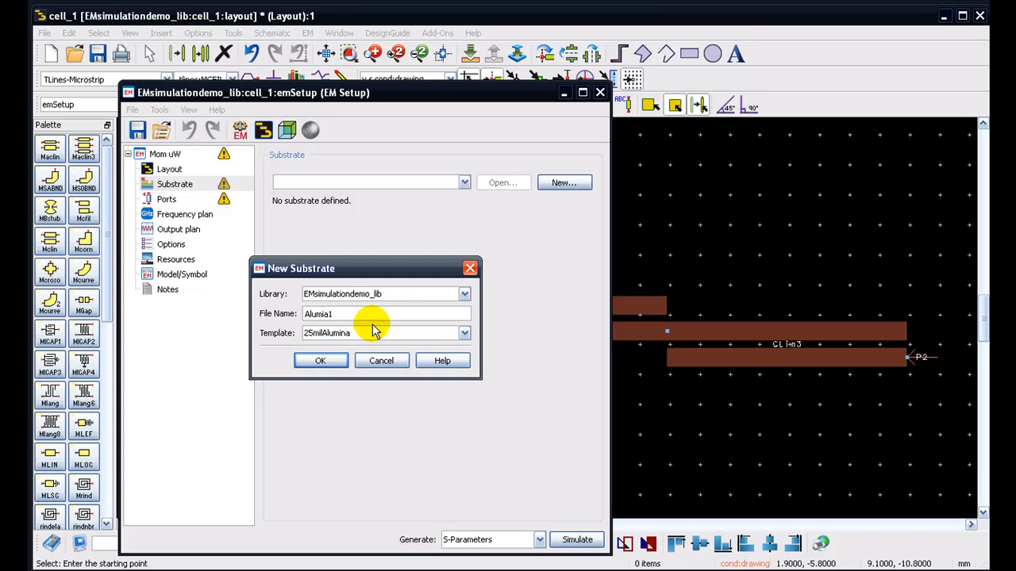
key("Left")
key("Left")
type("n")
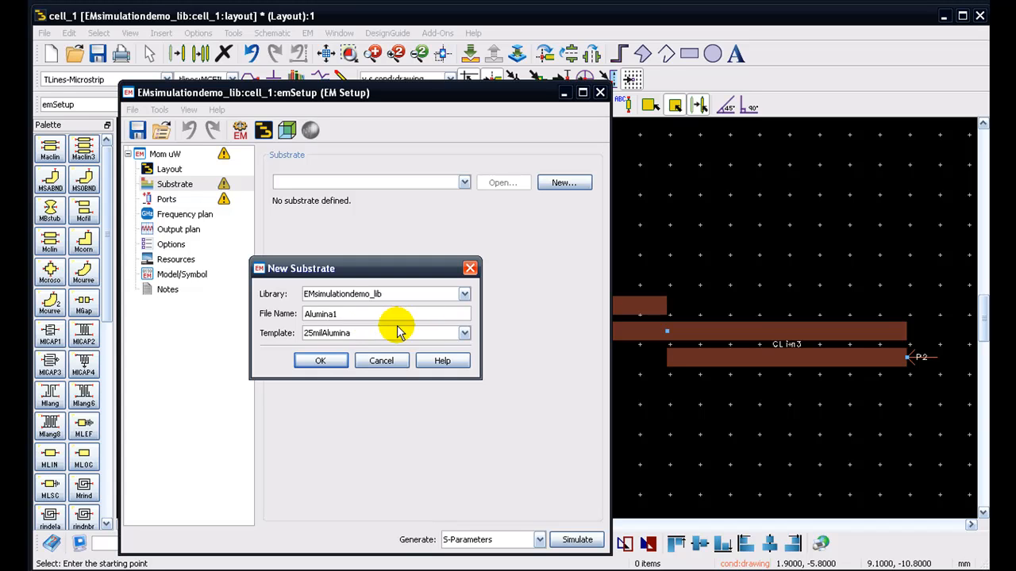
left_click(464, 334)
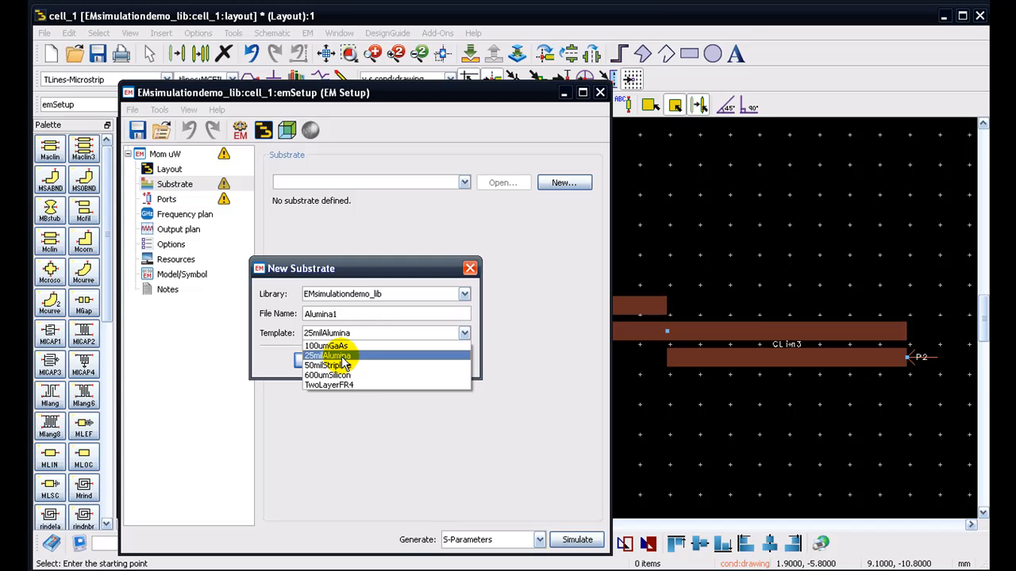
left_click(346, 356)
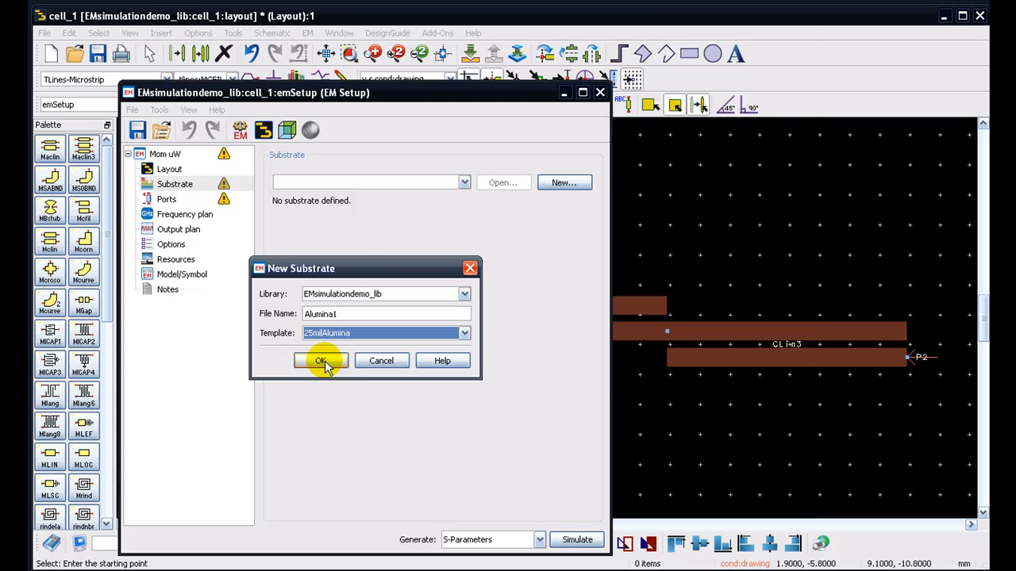
- Create Alumina1, inspect its 25 mil dielectric layer, then select the cond conductor layer
left_click(324, 361)
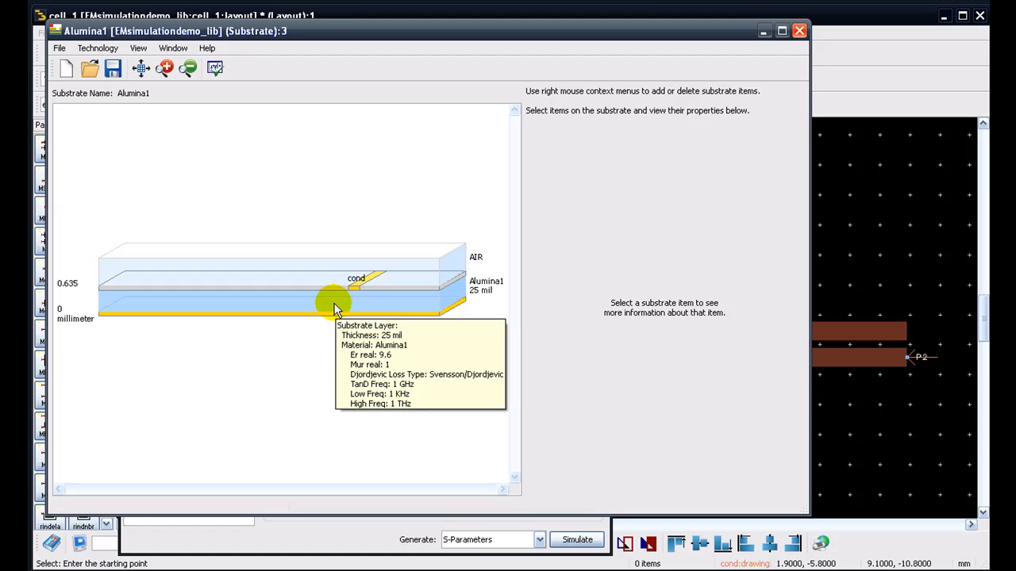
left_click(334, 308)
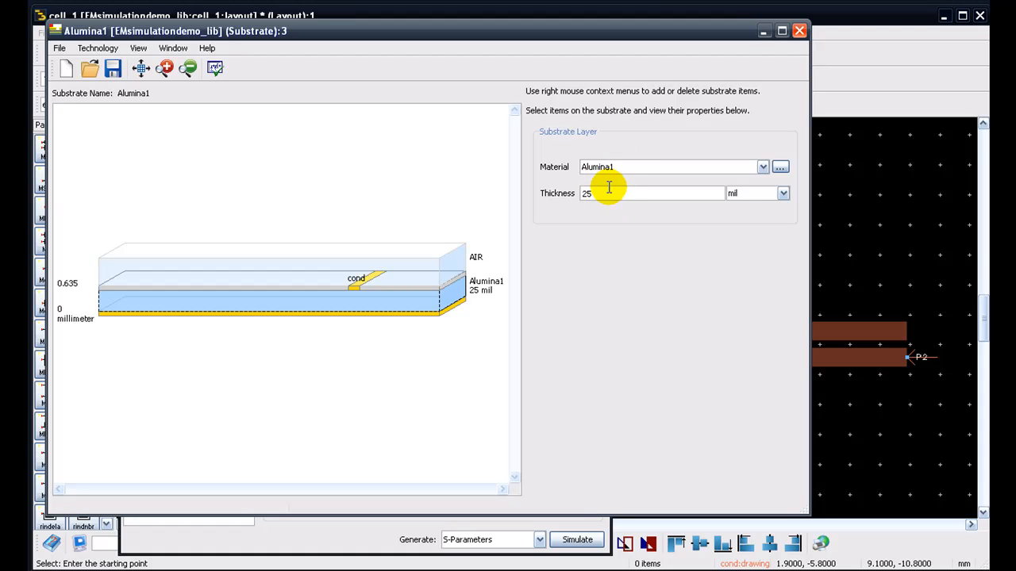
left_click(603, 193)
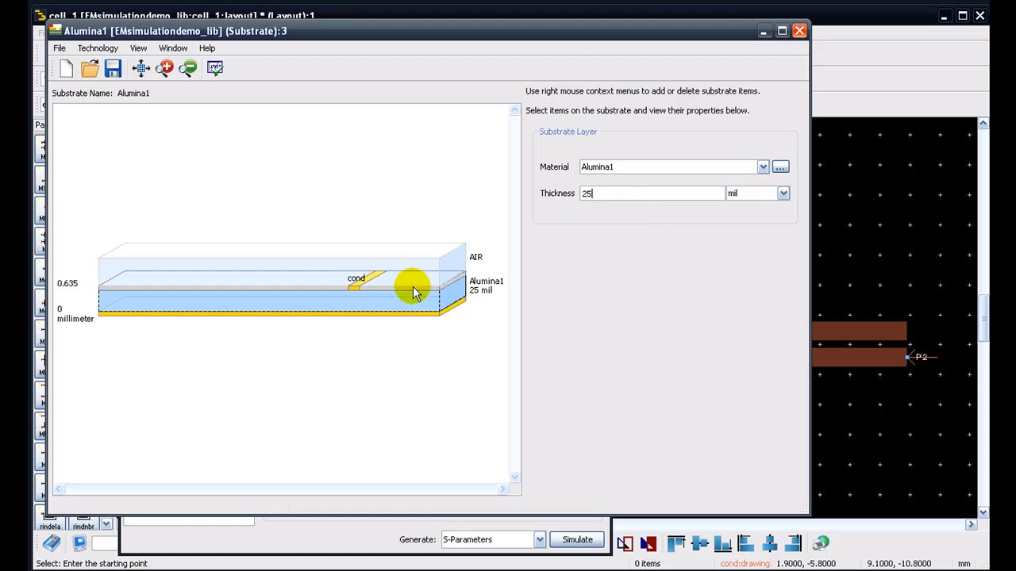
left_click(355, 281)
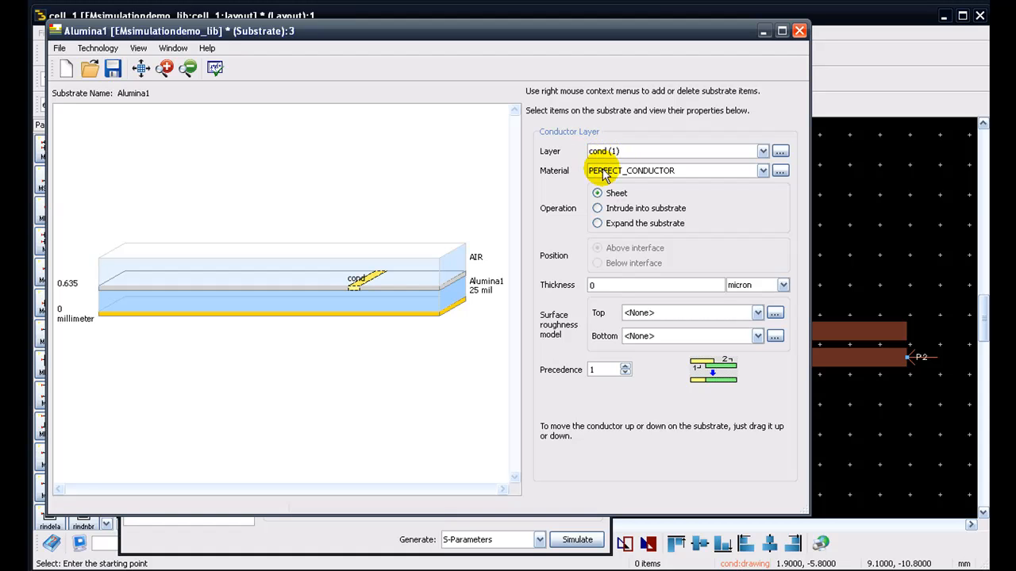
- Change the cond conductor from perfect conductor to Cu with 35 micron thickness
left_click(762, 171)
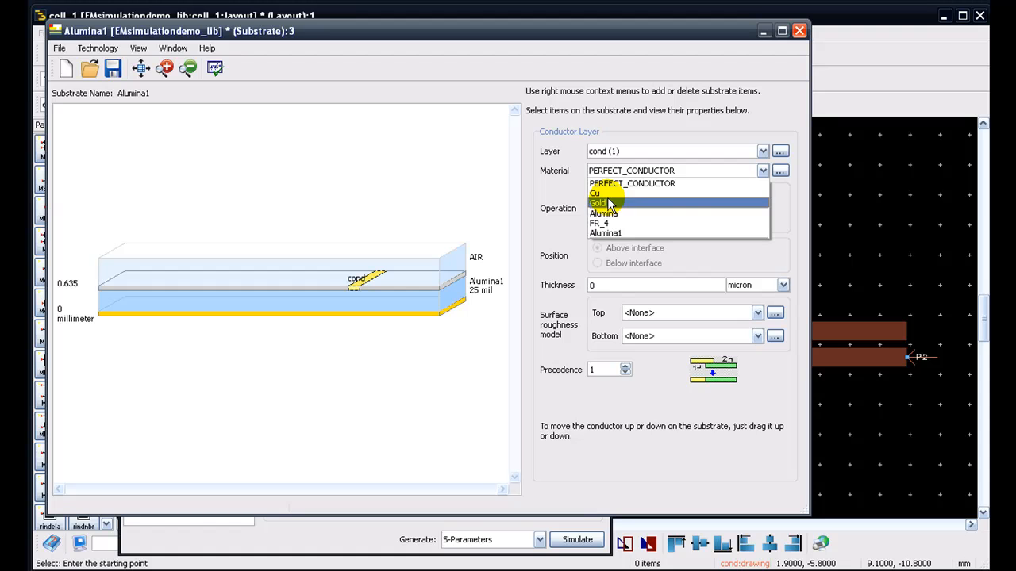
left_click(559, 190)
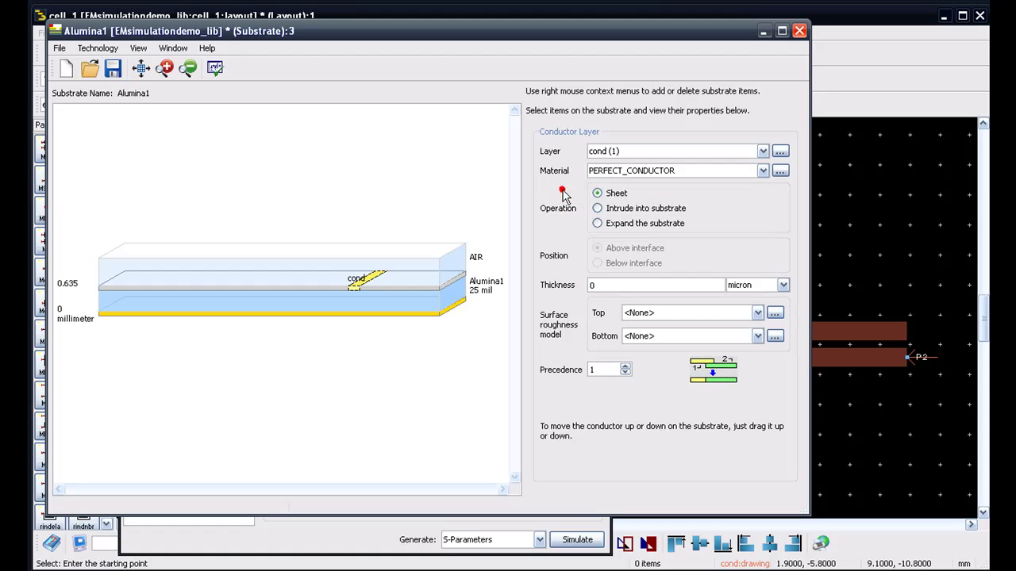
left_click(627, 171)
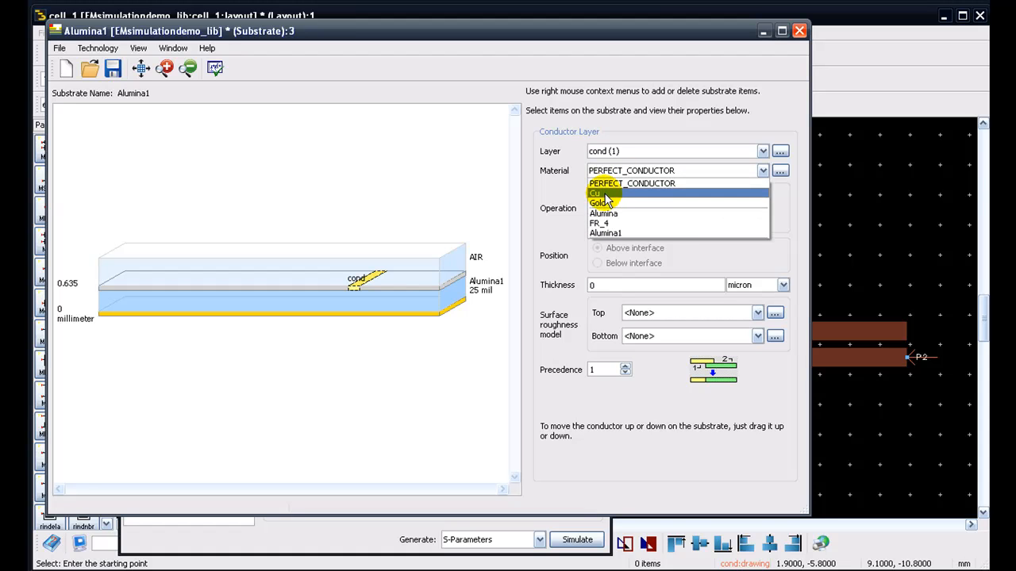
left_click(608, 195)
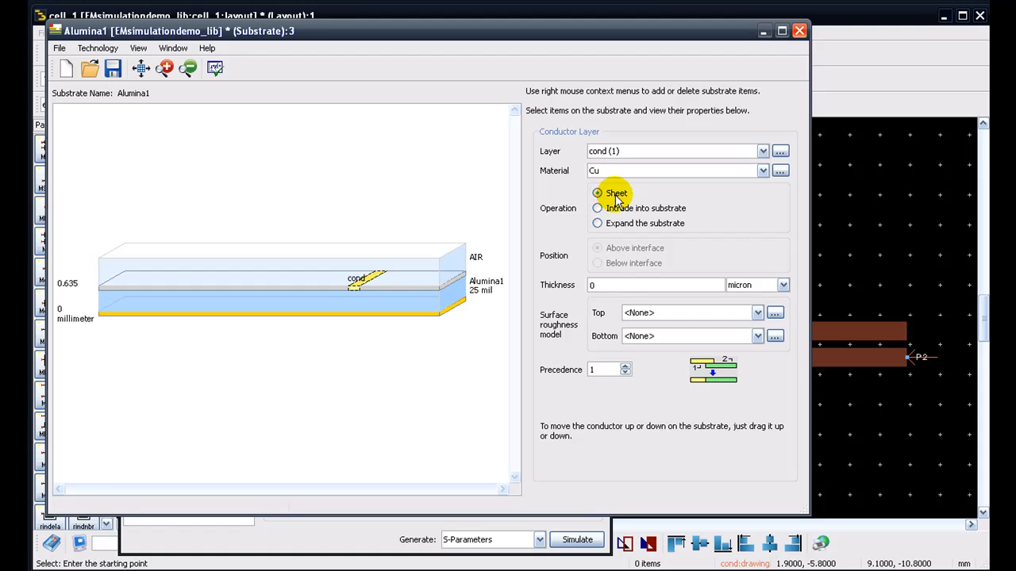
double_click(604, 285)
type("35")
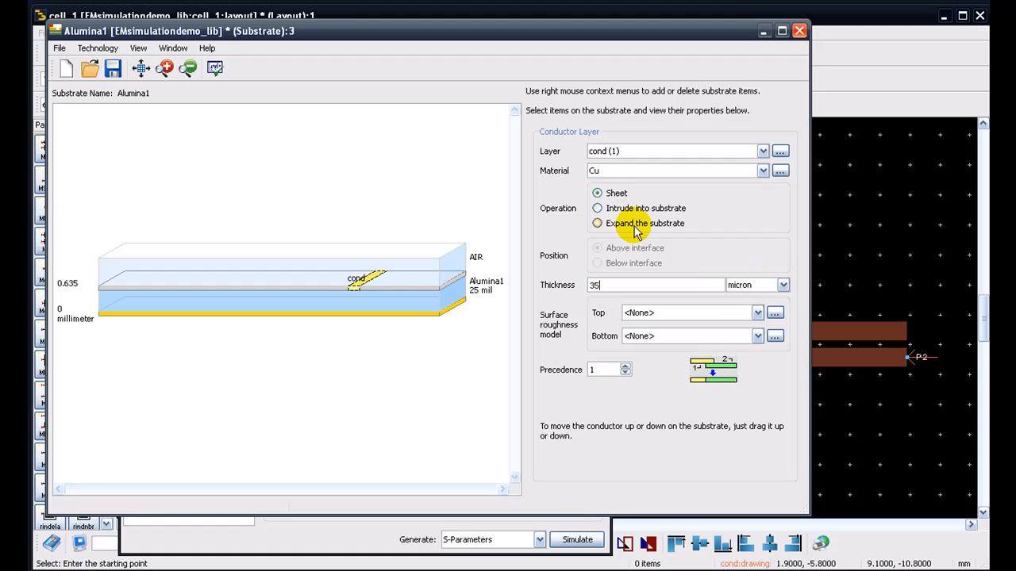
- Recheck the substrate and conductor layer settings, then clear the stack selection
left_click(350, 347)
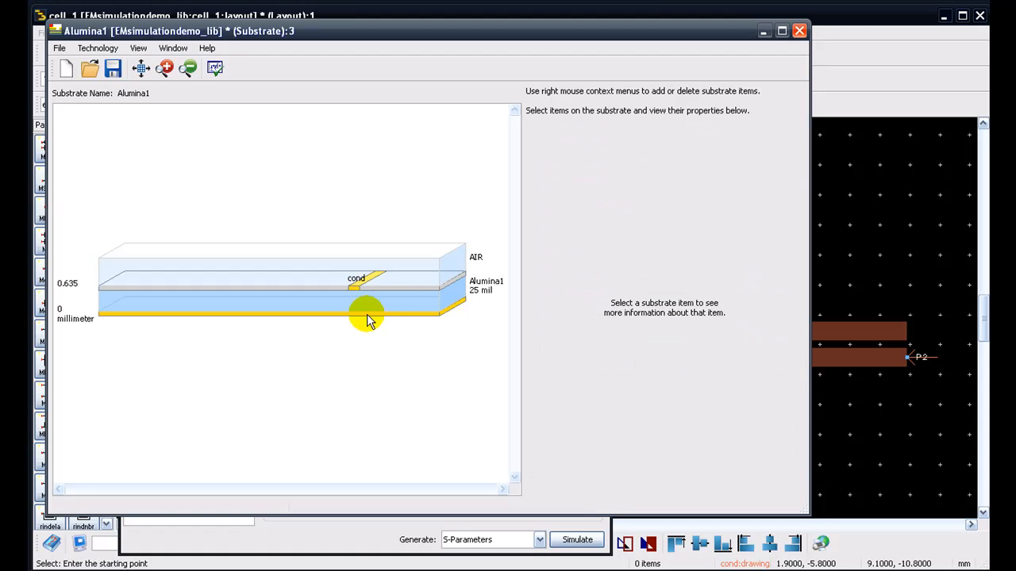
left_click(366, 312)
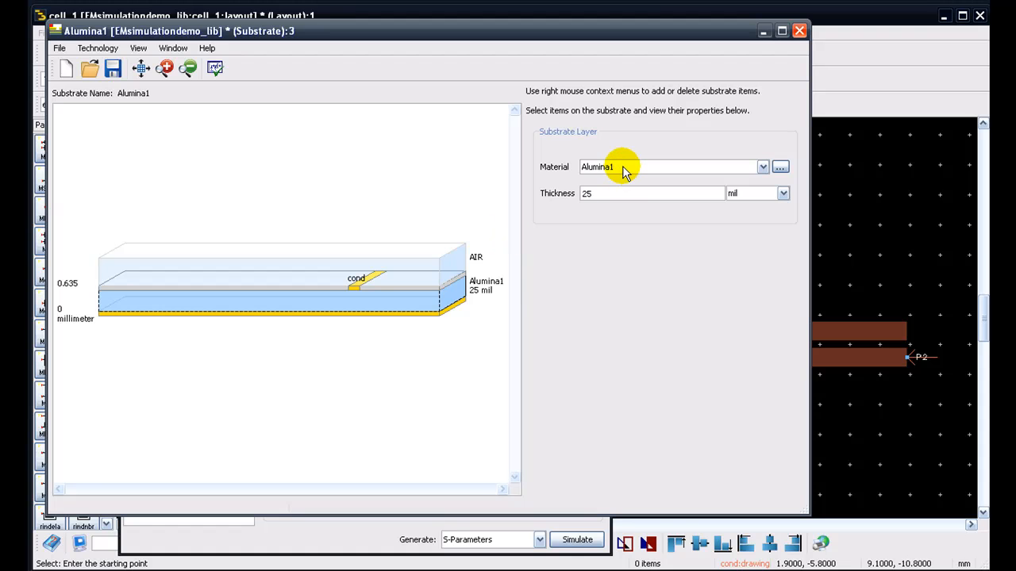
left_click(355, 287)
left_click(282, 203)
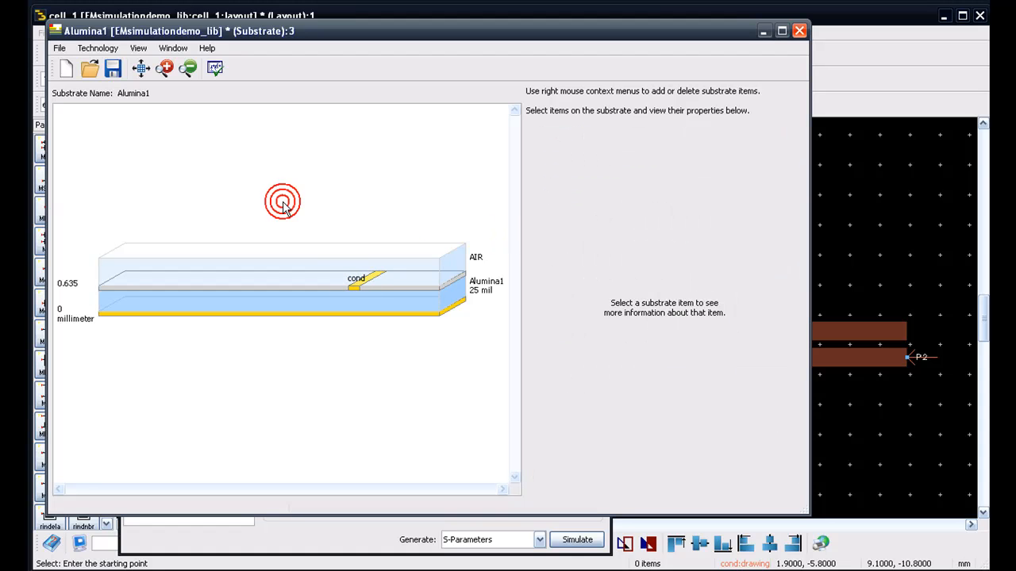
- Bring up Technology > Material Definitions and browse the conductor database without adding anything
left_click(98, 47)
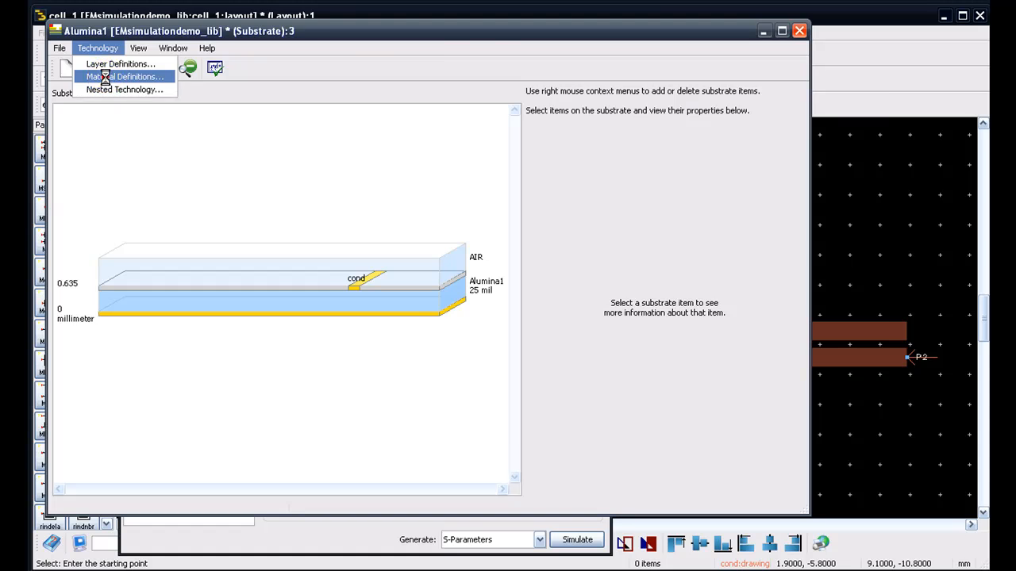
left_click(109, 77)
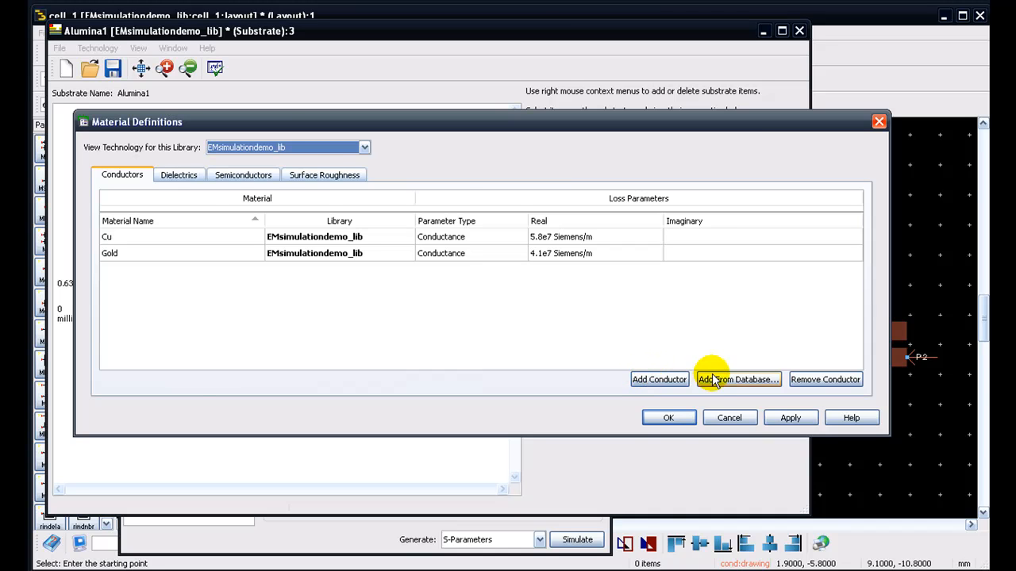
left_click(737, 379)
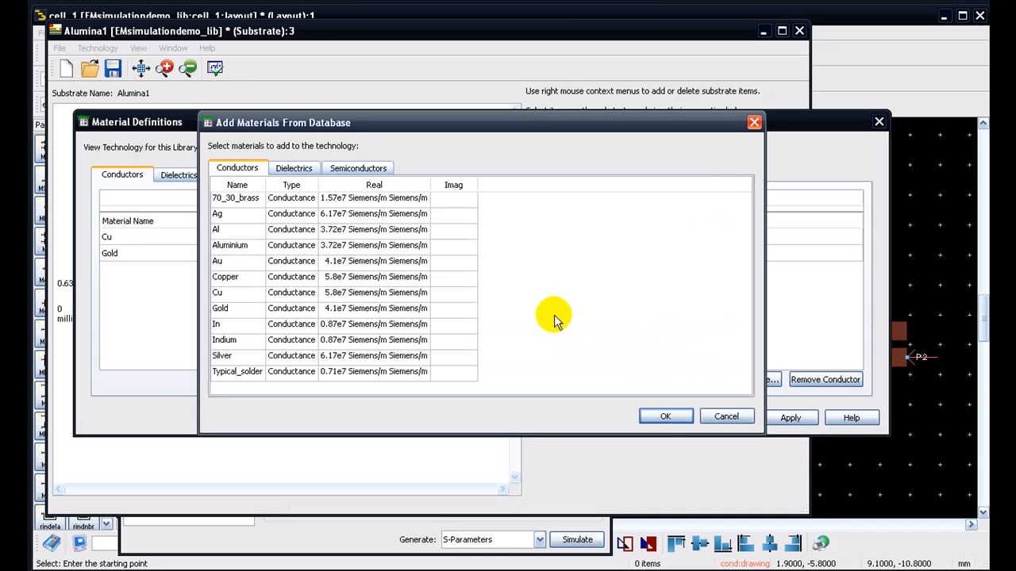
left_click(726, 417)
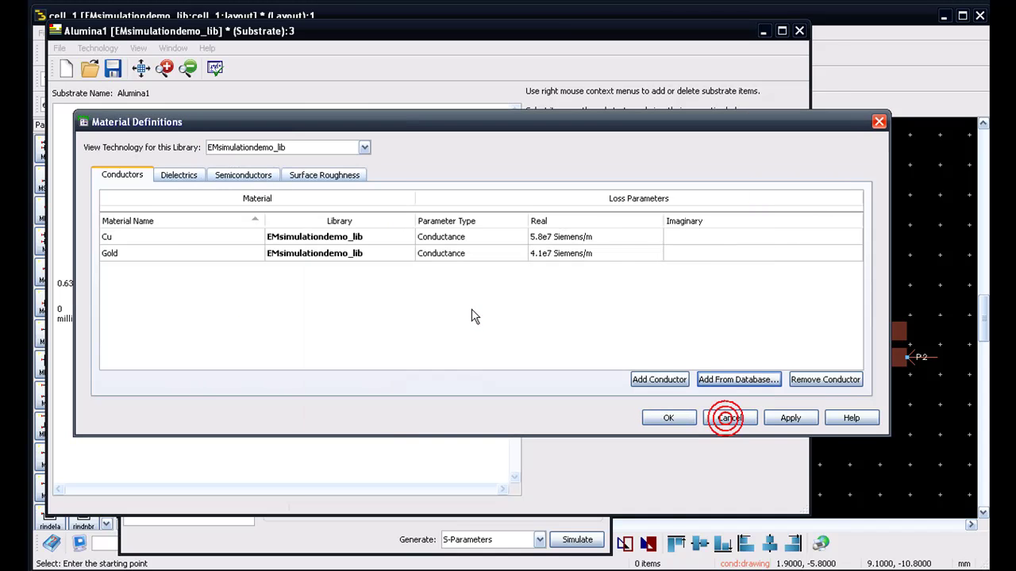
- Browse the dielectric database likewise, then return to the Conductors list
left_click(179, 174)
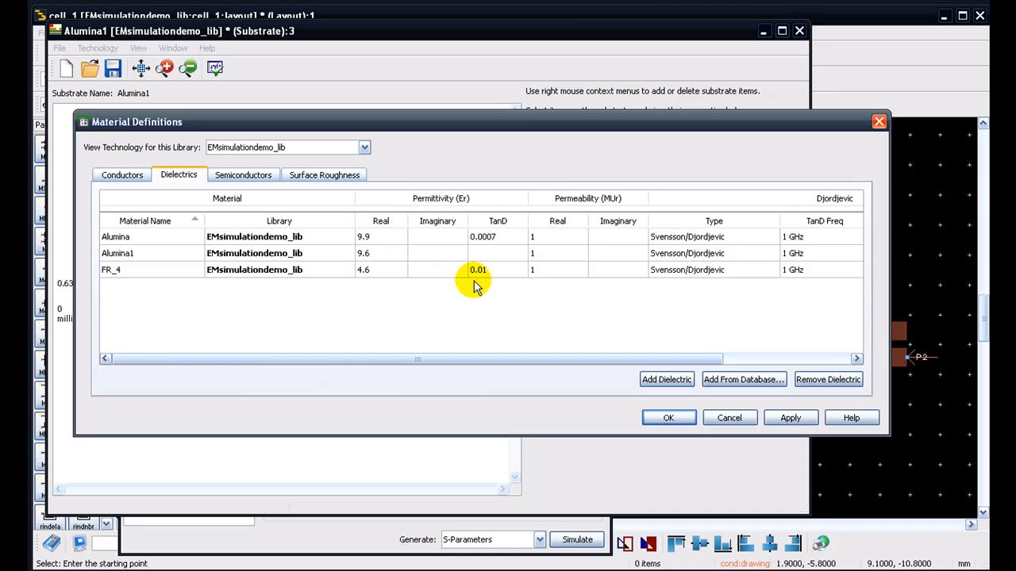
left_click(743, 380)
mouse_move(747, 197)
left_mouse_down()
mouse_move(749, 311)
mouse_move(751, 189)
left_mouse_up()
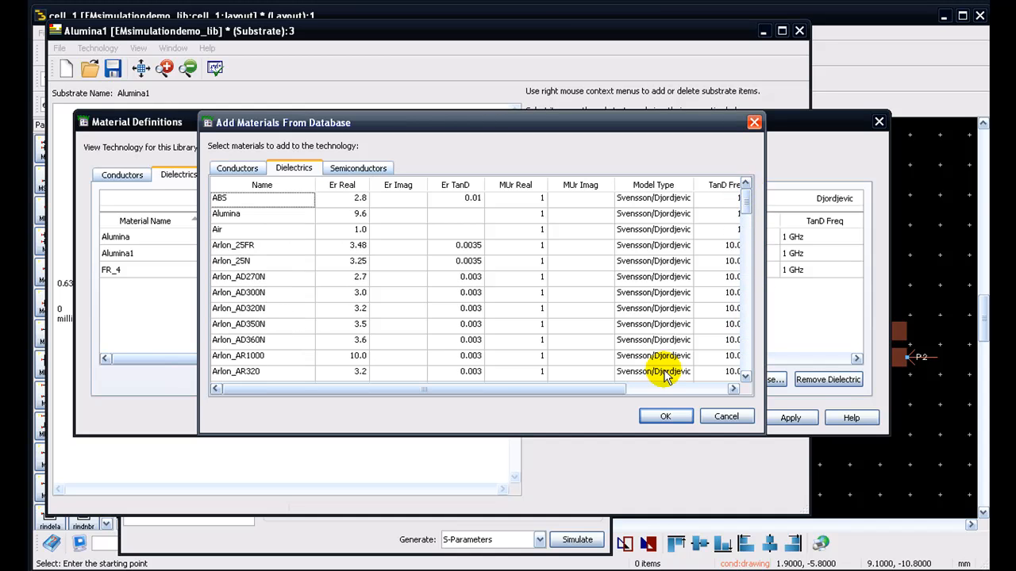
left_click(665, 417)
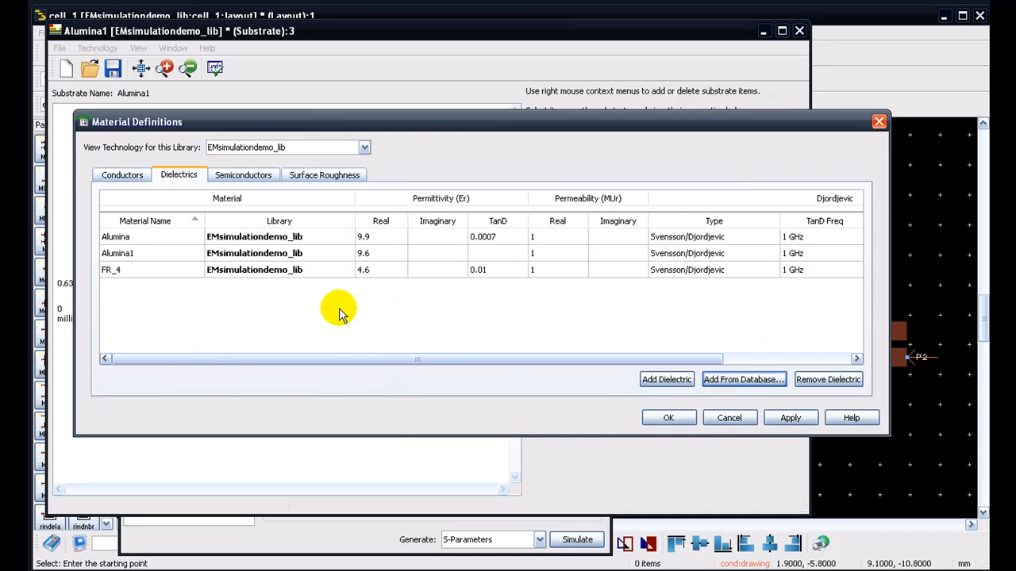
left_click(122, 174)
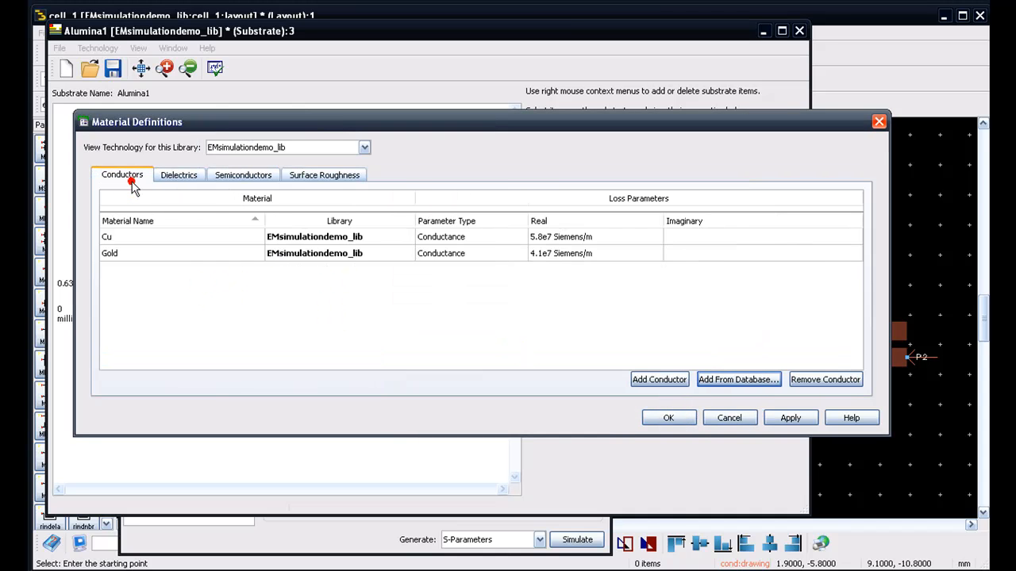
- Accept the Material Definitions and return to the Alumina1 stack-up
left_click(668, 419)
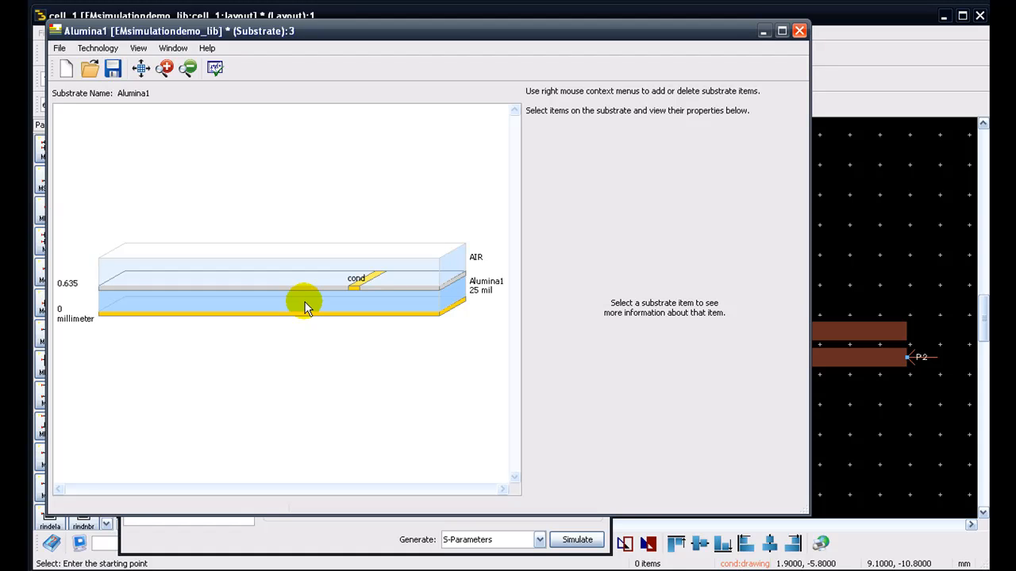
mouse_move(280, 292)
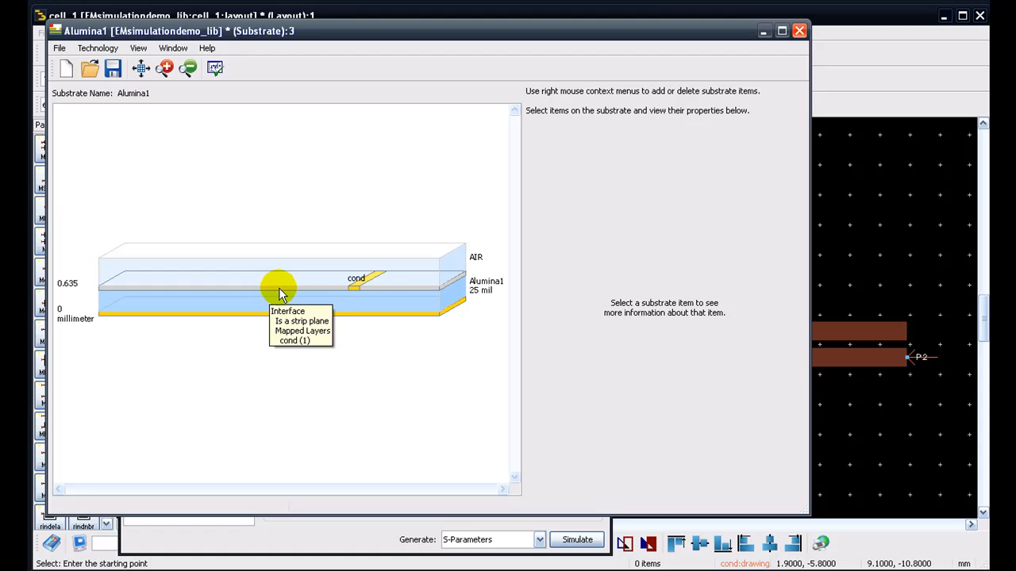
- Map a new conductor layer onto Alumina1's top strip-plane interface, initially assigned to cond
left_click(278, 287)
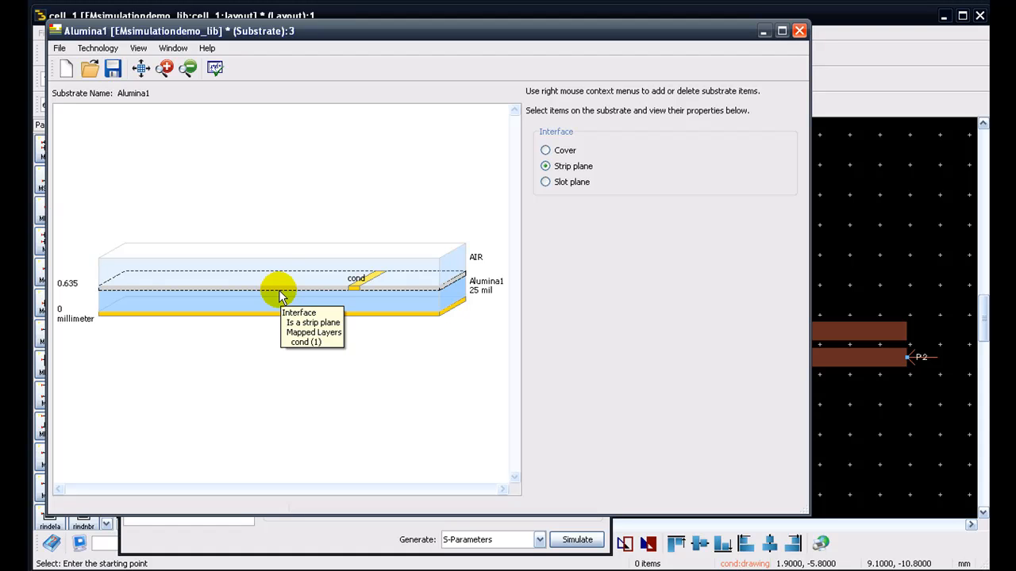
right_click(282, 295)
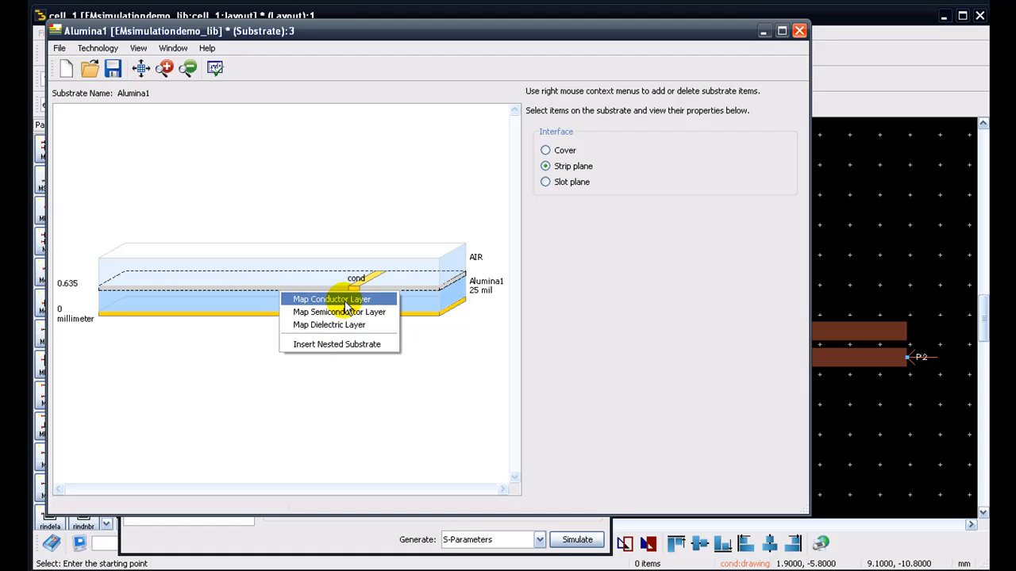
left_click(345, 300)
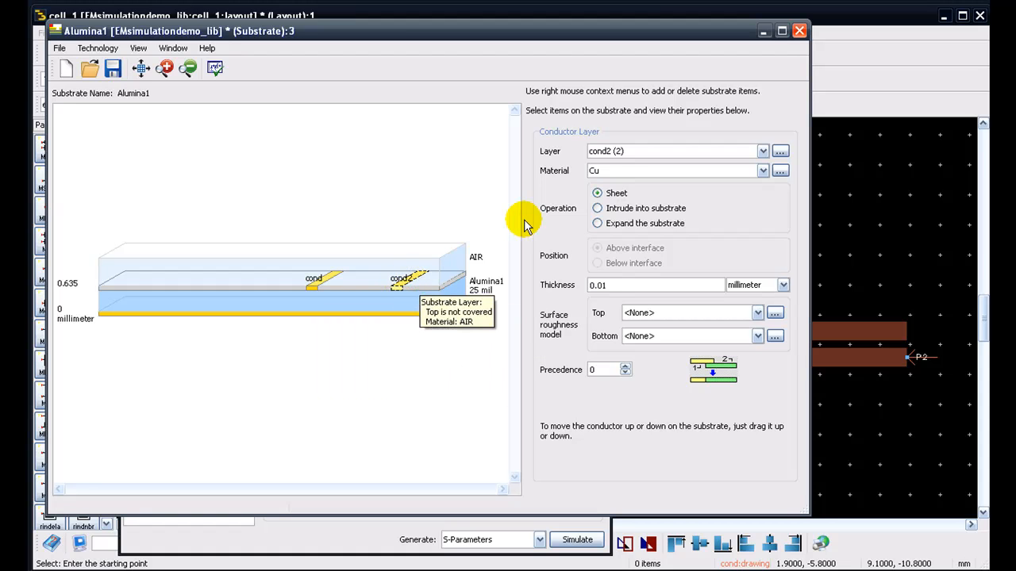
left_click(638, 150)
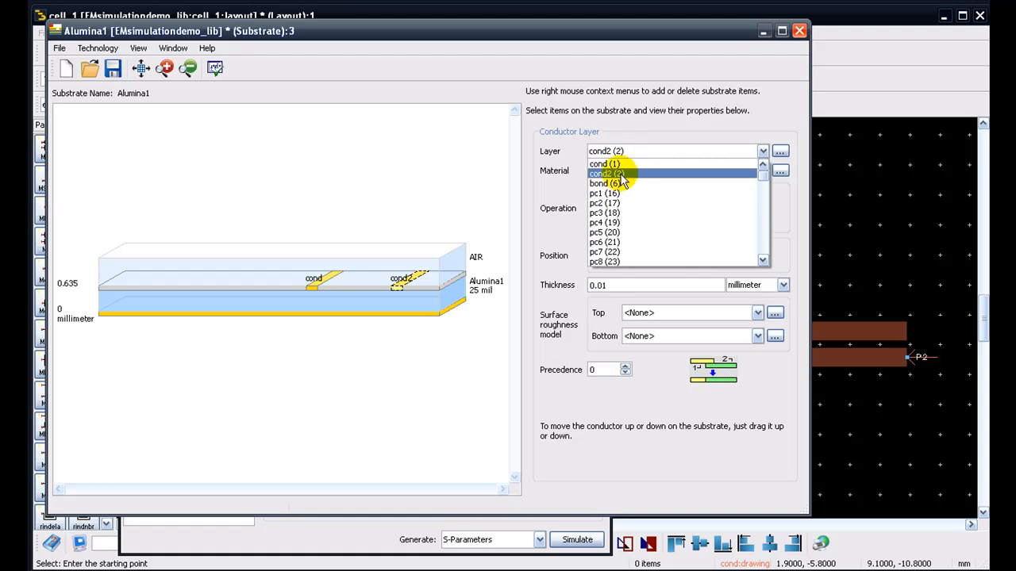
mouse_move(762, 171)
left_mouse_down()
mouse_move(763, 234)
mouse_move(763, 173)
left_mouse_up()
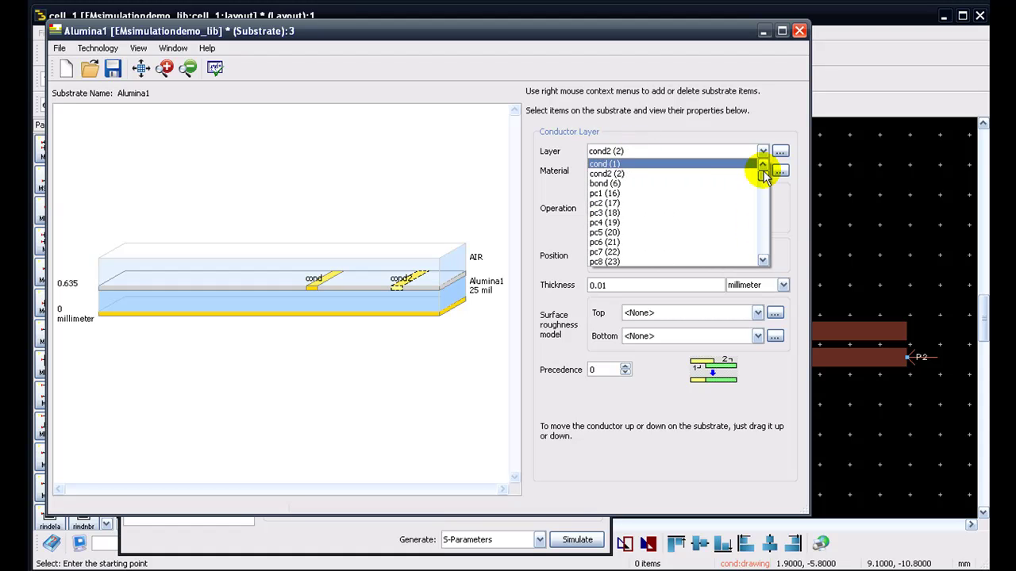
left_click(698, 163)
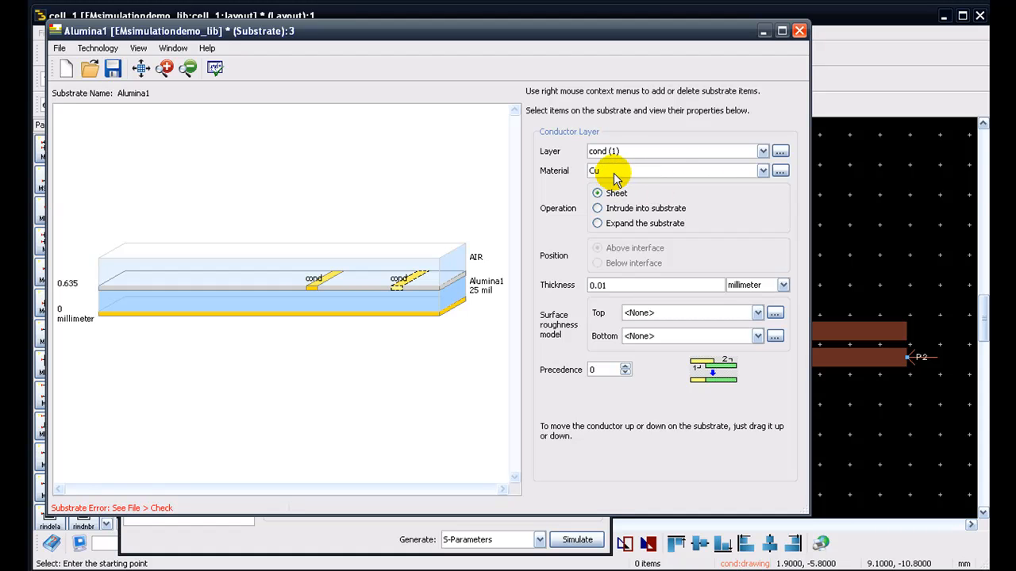
- Reassign the new conductor to layer cond2 and make it Gold, then deselect it
left_click(616, 151)
left_click(618, 173)
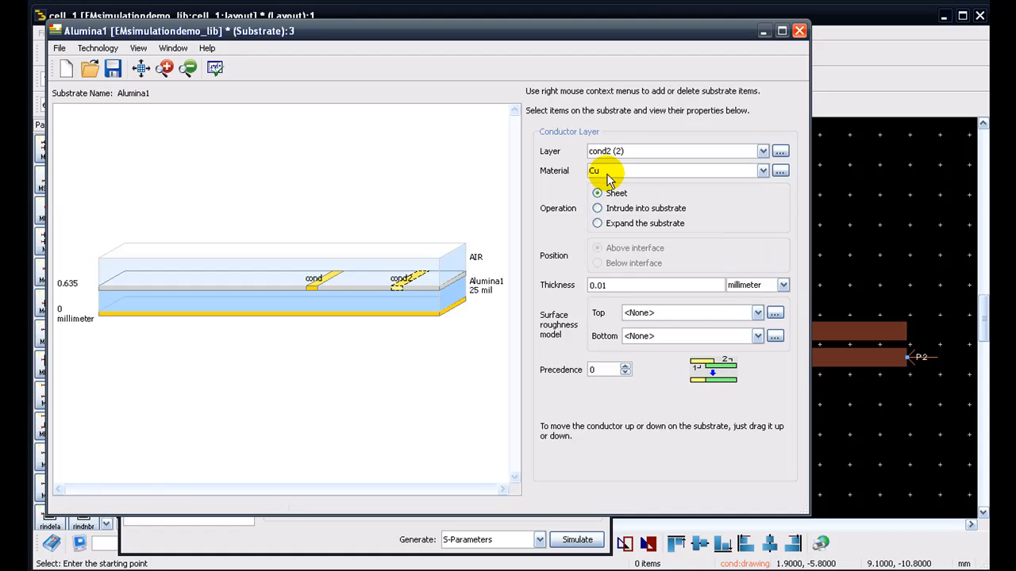
left_click(762, 171)
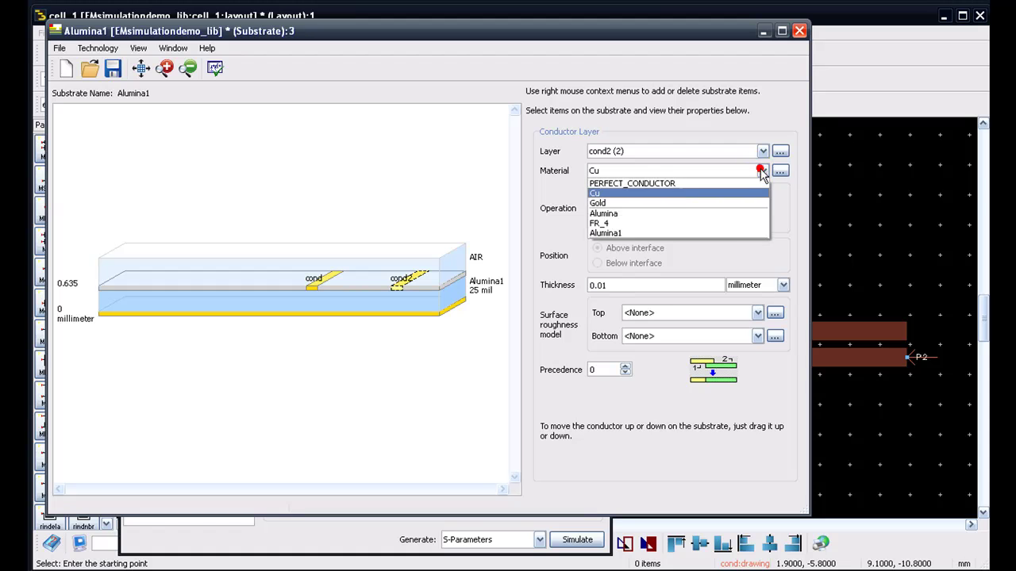
left_click(647, 203)
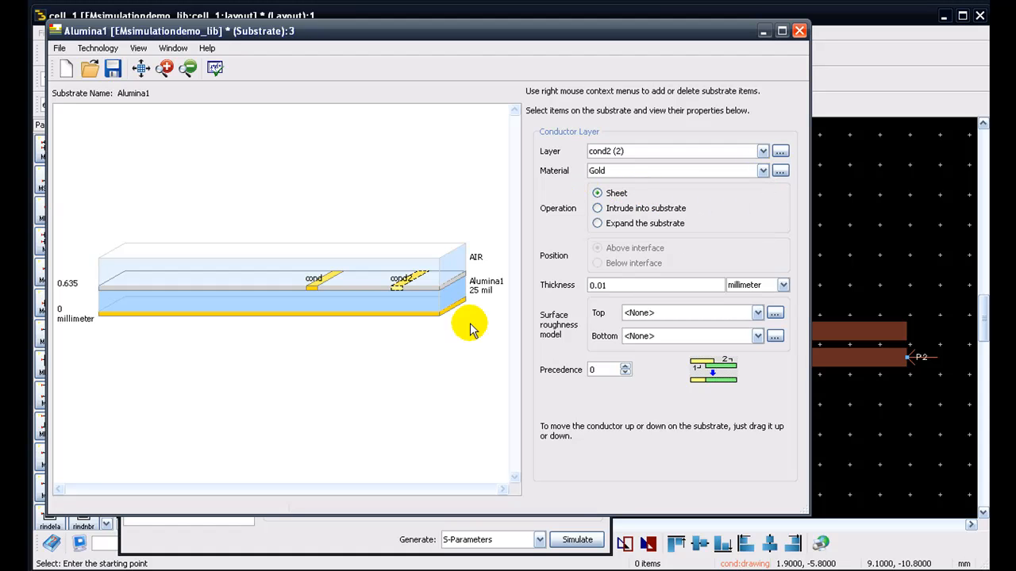
left_click(416, 358)
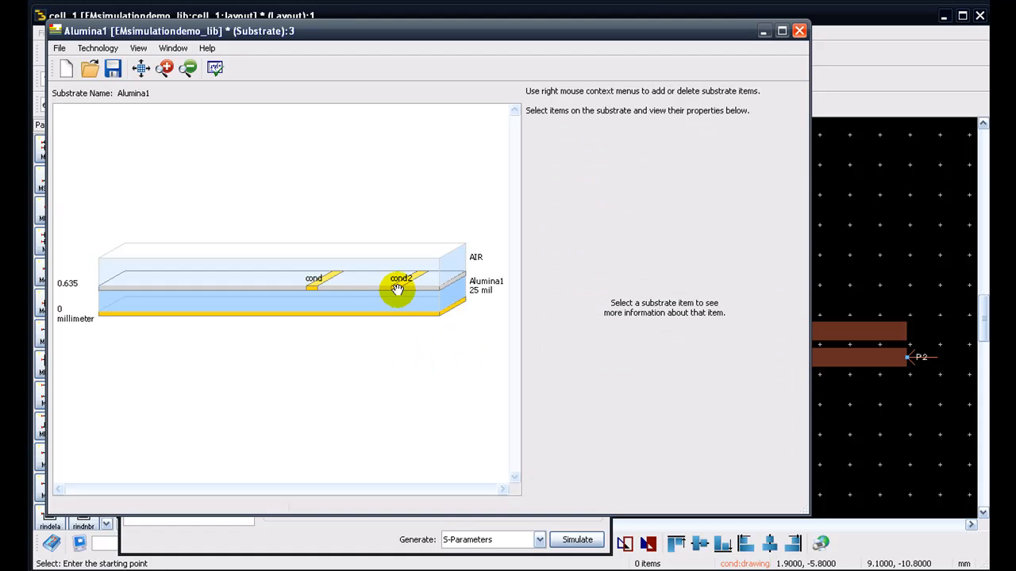
left_click(397, 286)
left_click(311, 284)
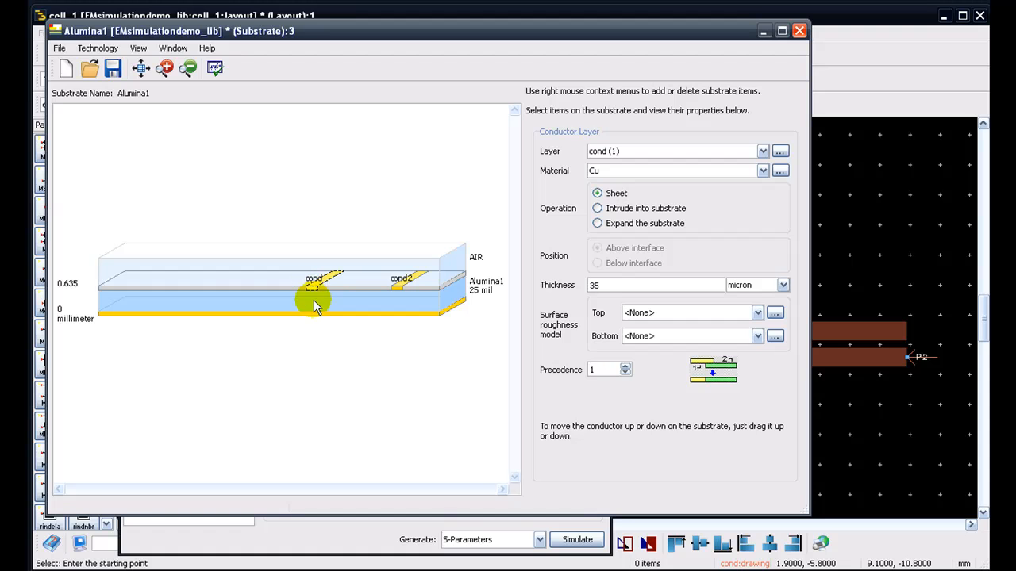
left_click(245, 298)
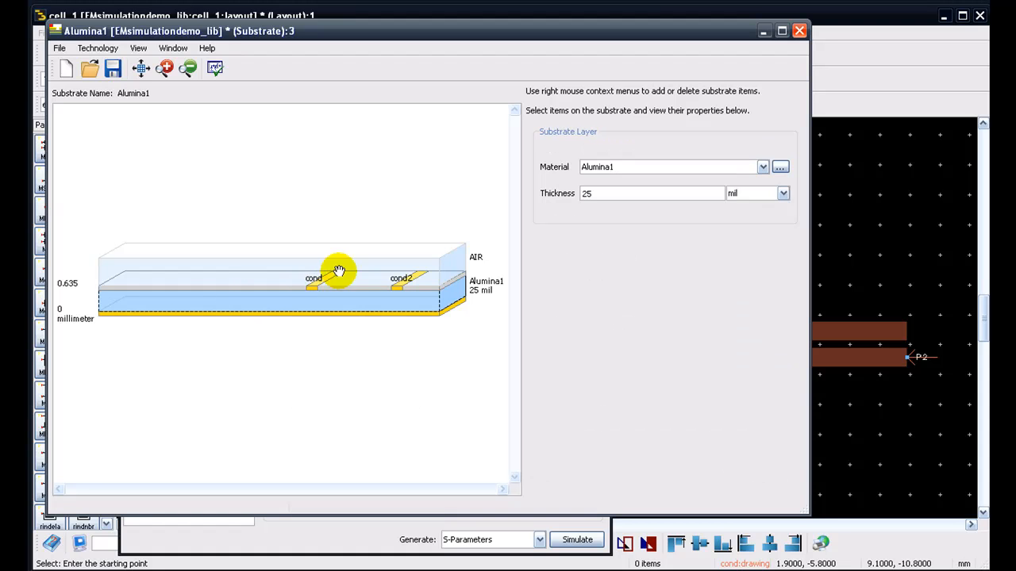
left_click(407, 308)
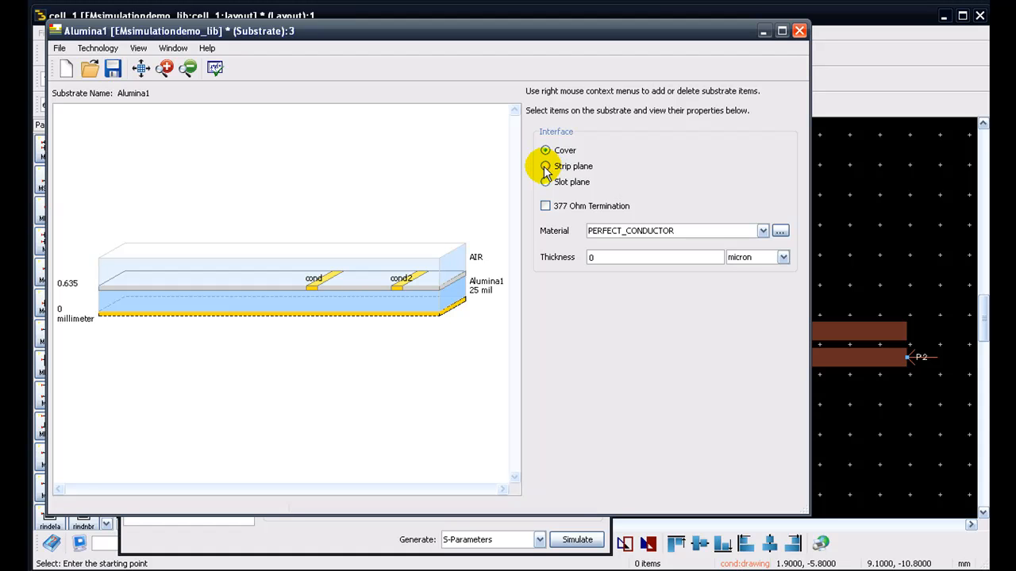
left_click(545, 167)
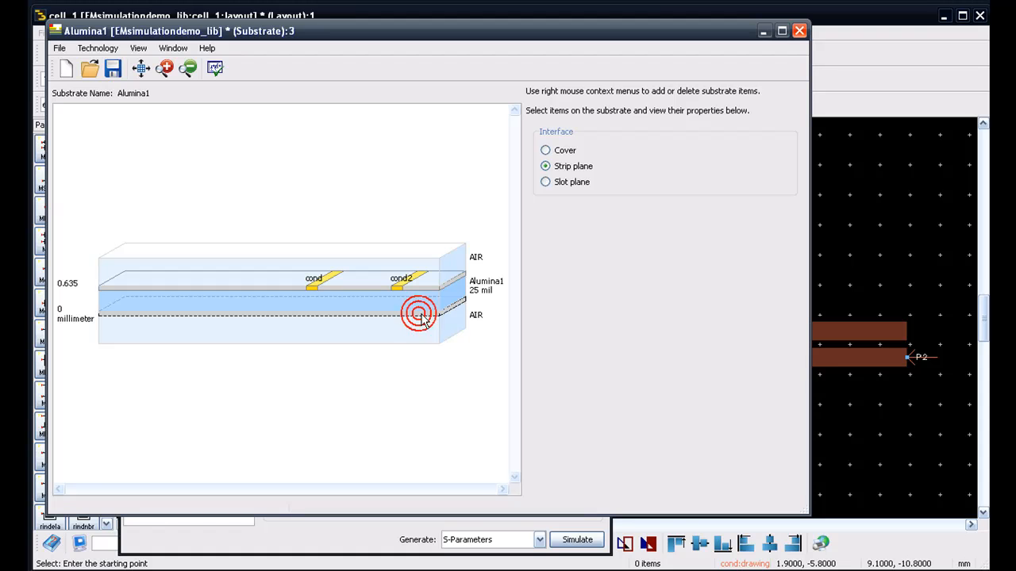
left_click(545, 182)
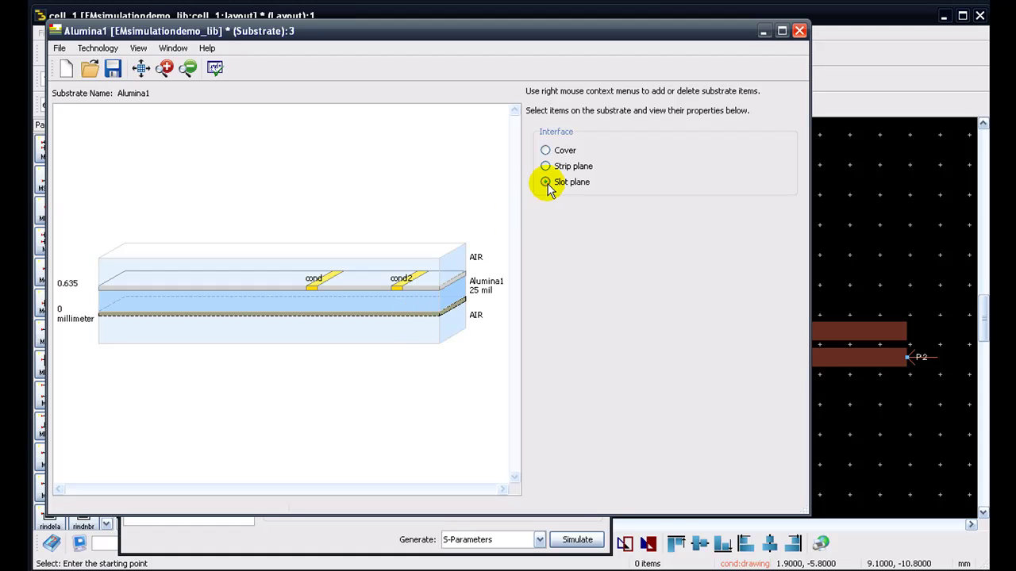
right_click(415, 319)
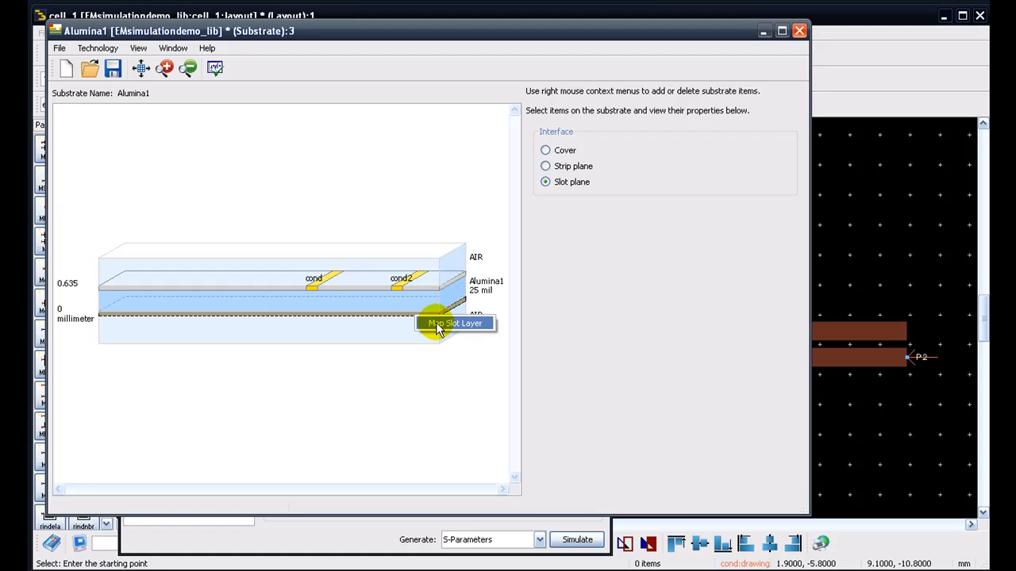
left_click(429, 218)
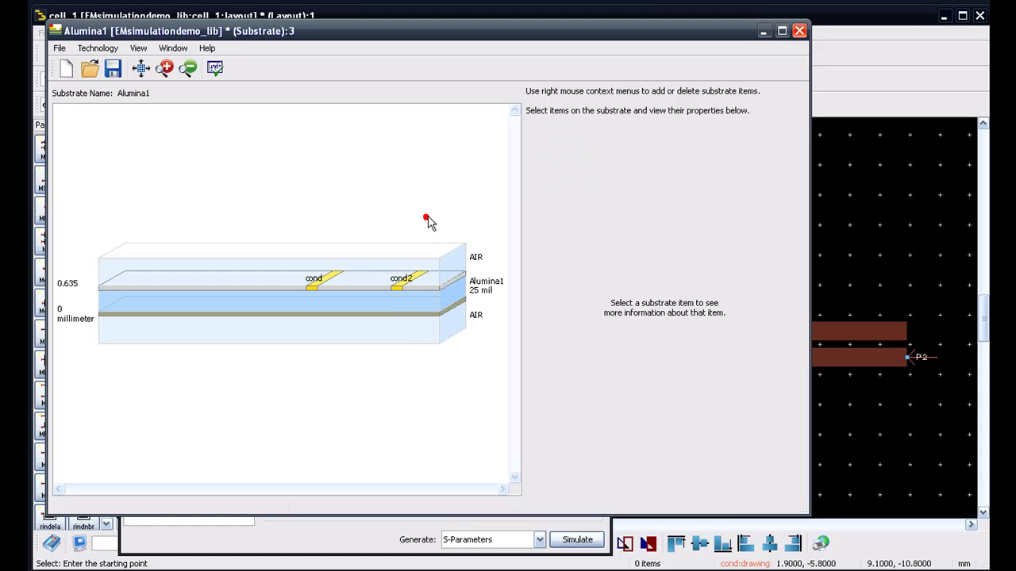
left_click(381, 317)
left_click(546, 150)
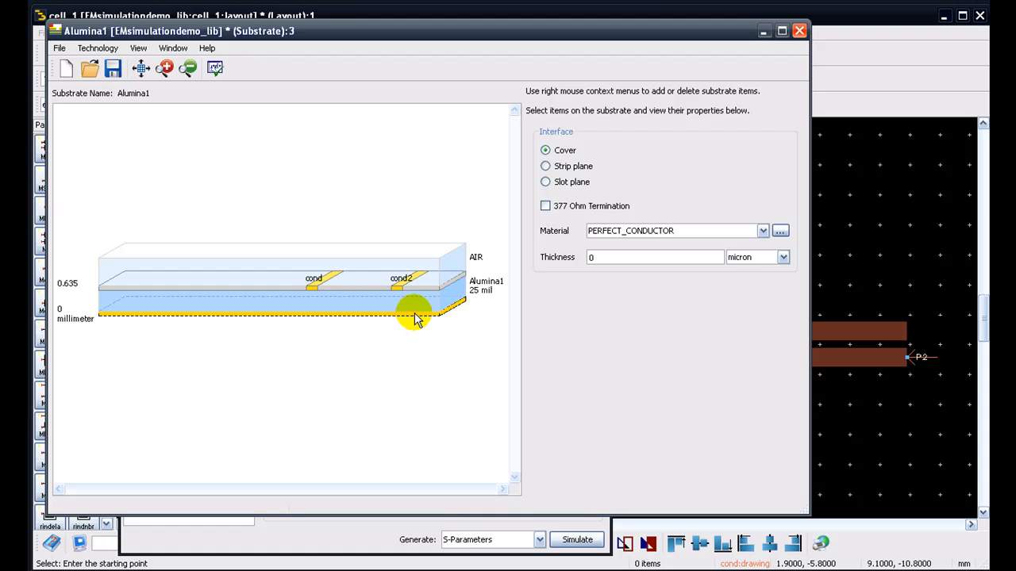
- Map a copper conductor via through the Alumina1 dielectric and keep it on the hole (5) layer
left_click(253, 301)
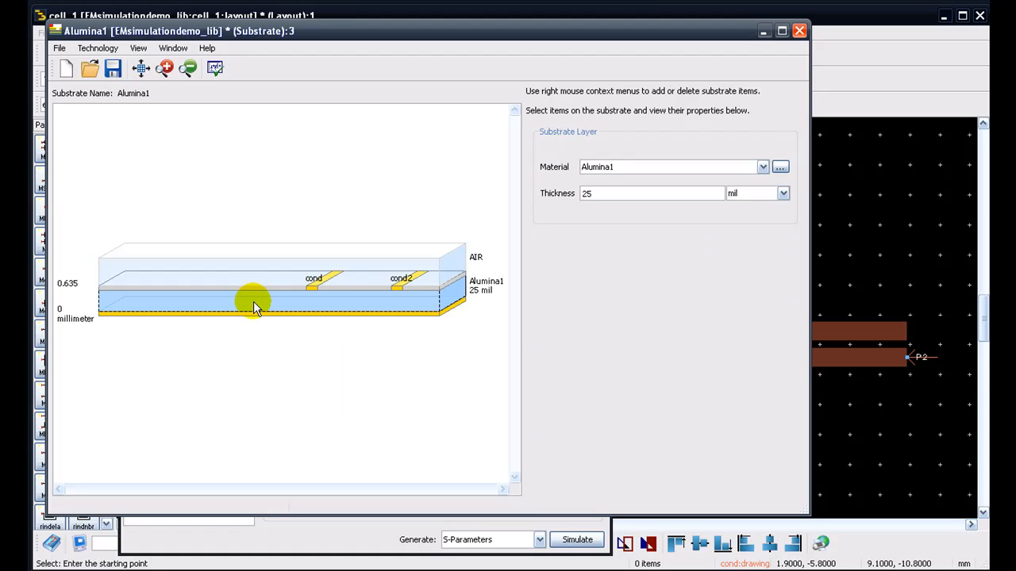
right_click(253, 301)
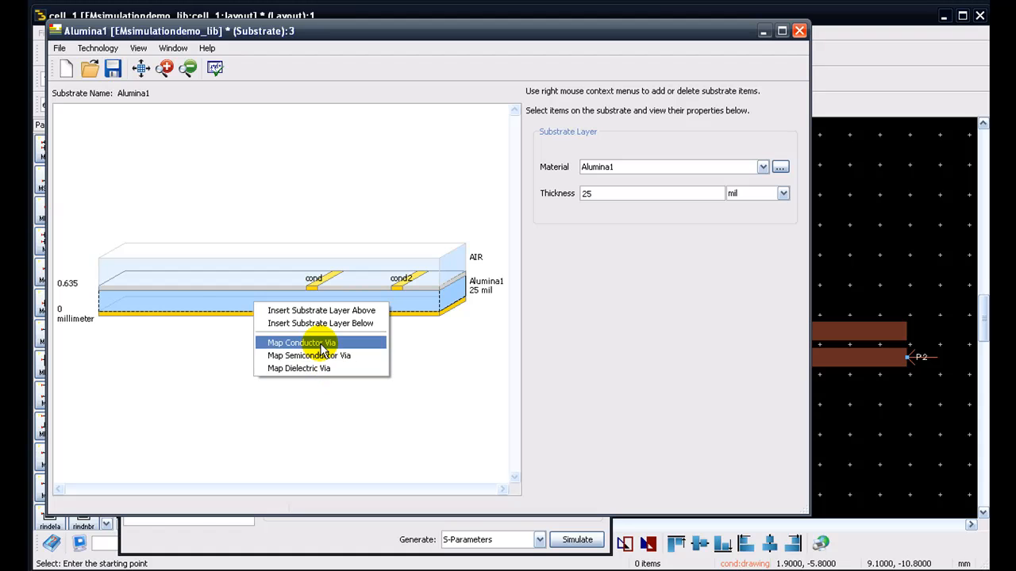
left_click(302, 342)
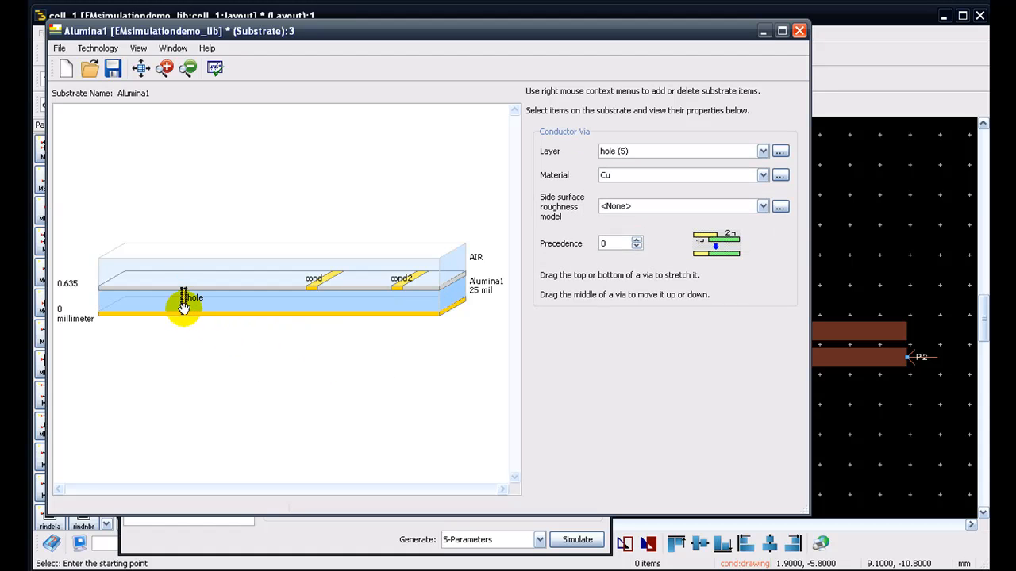
left_click(762, 151)
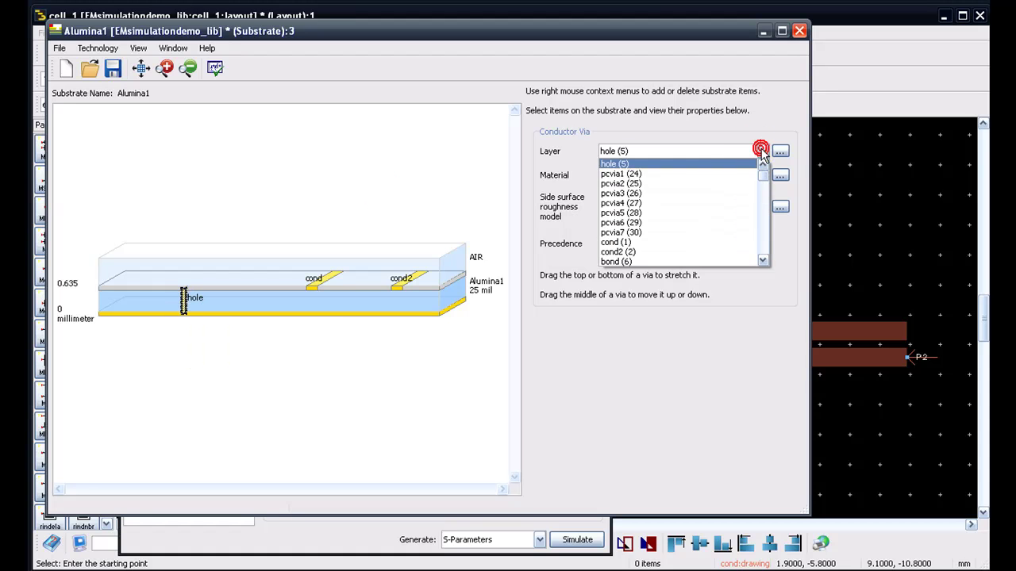
left_click(651, 165)
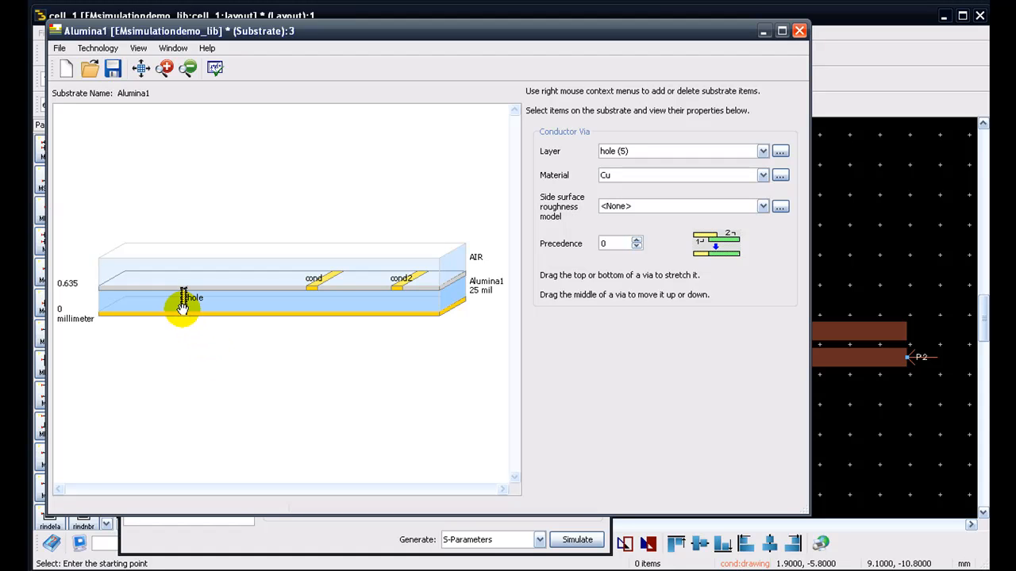
mouse_move(184, 301)
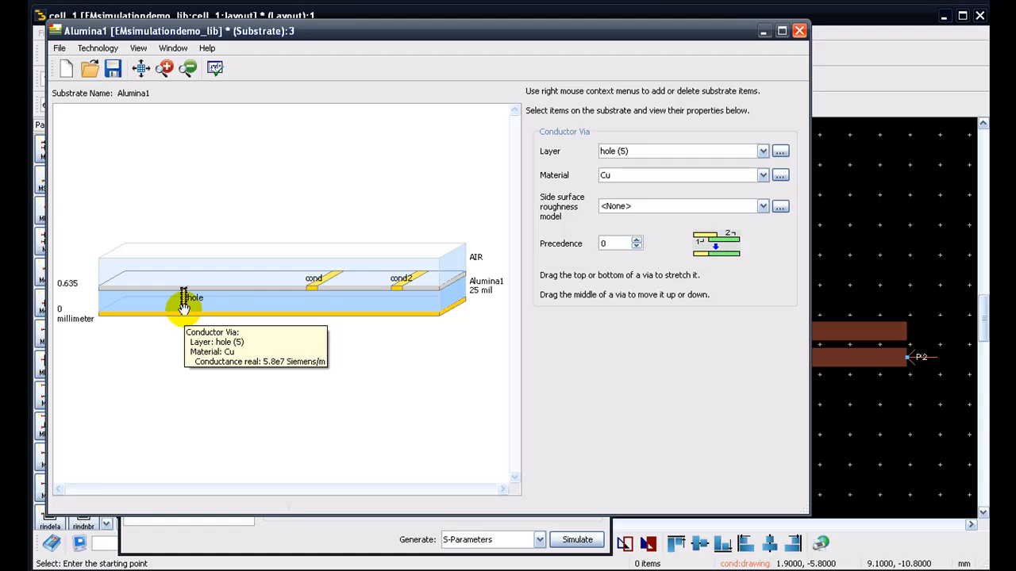
- Unmap the hole via from the Alumina1 substrate and confirm
right_click(184, 306)
left_click(211, 319)
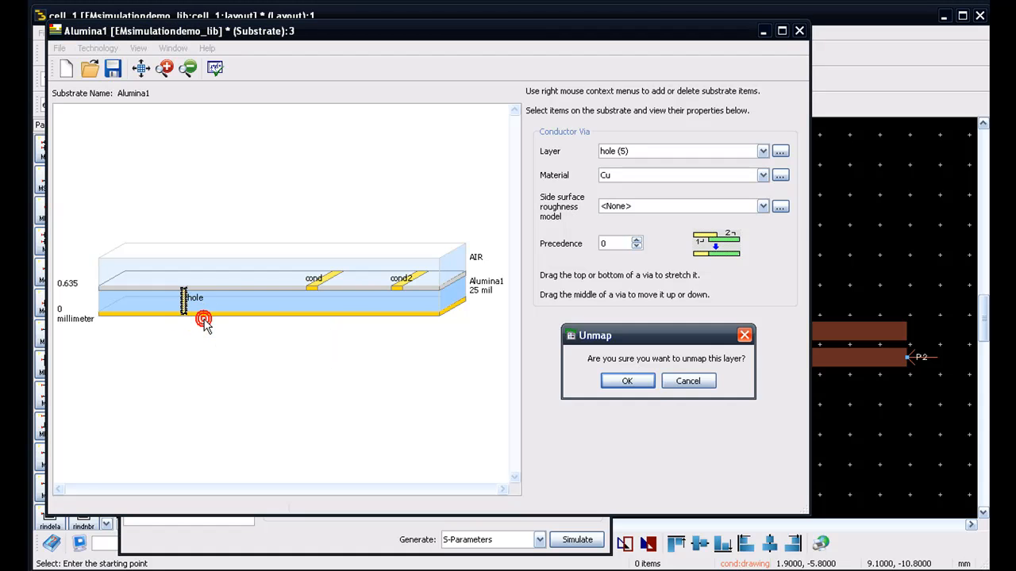
left_click(642, 380)
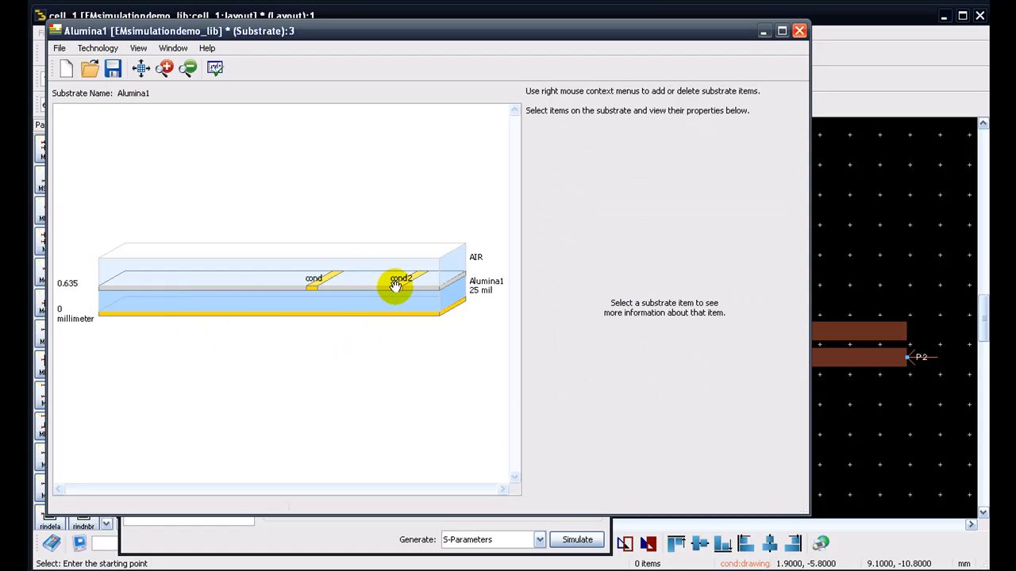
- Unmap the Gold cond2 conductor, leaving only the copper cond layer
left_click(397, 282)
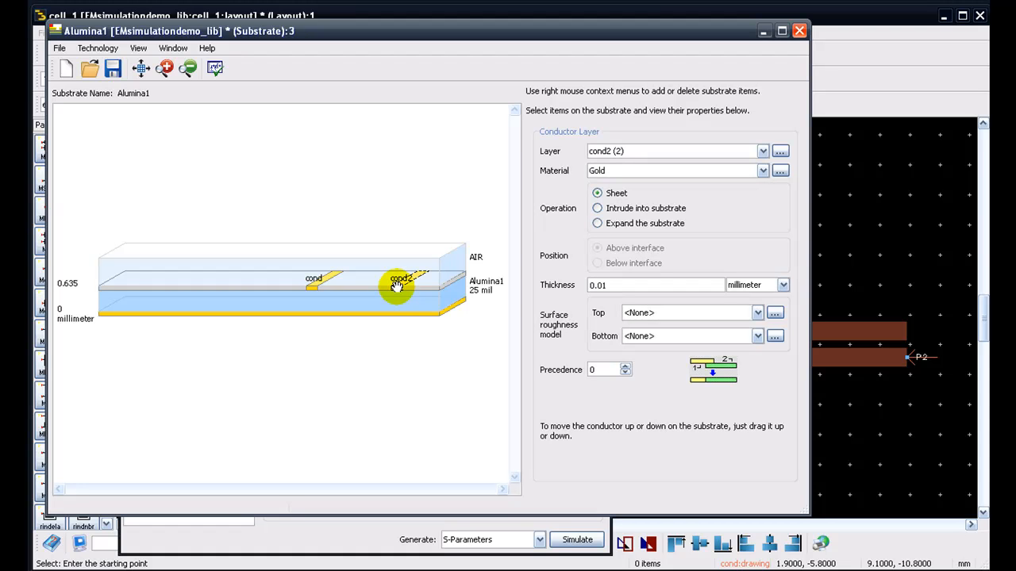
right_click(396, 284)
left_click(435, 296)
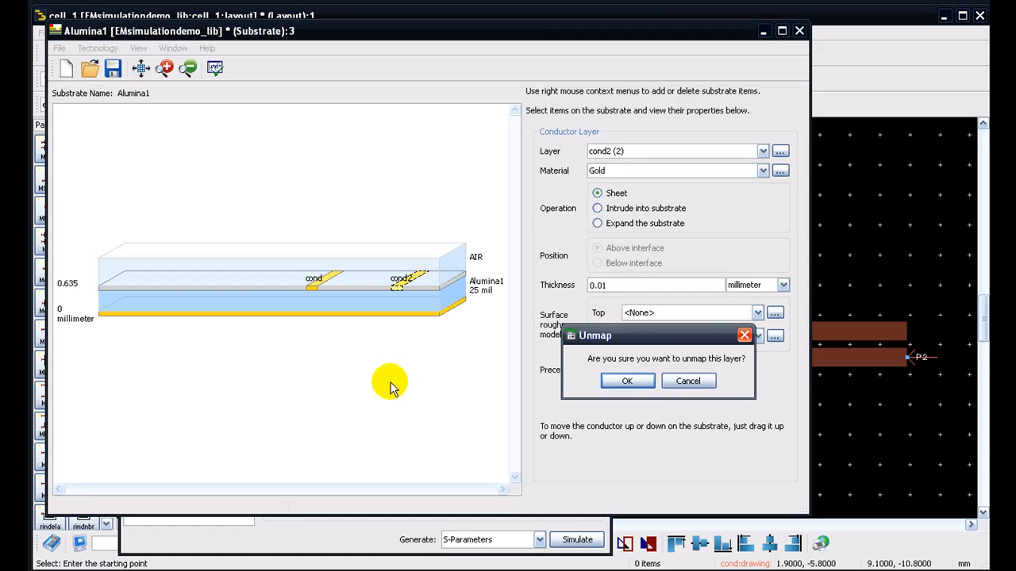
left_click(626, 381)
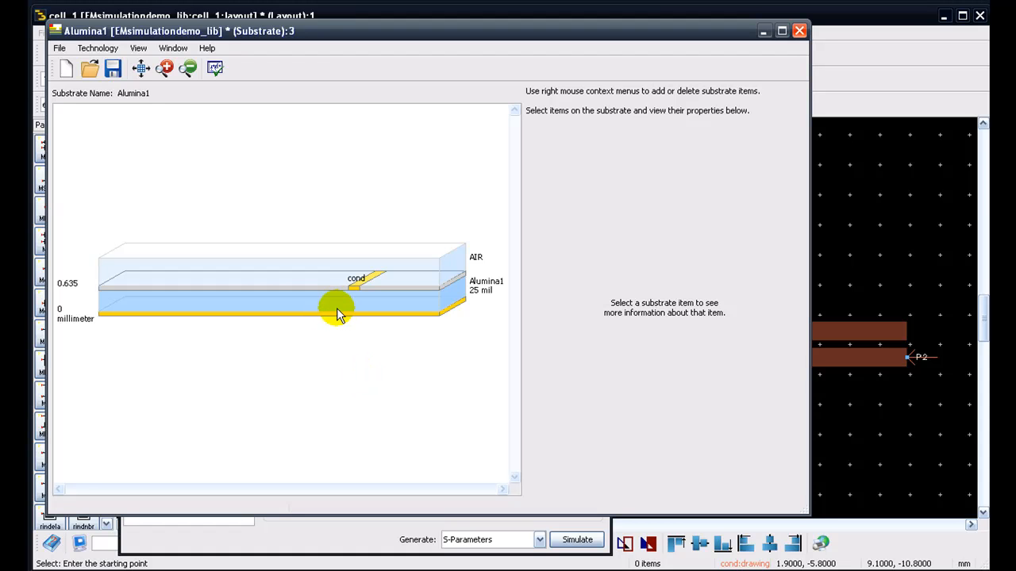
- Save the Alumina1 substrate and close the substrate editor
left_click(113, 71)
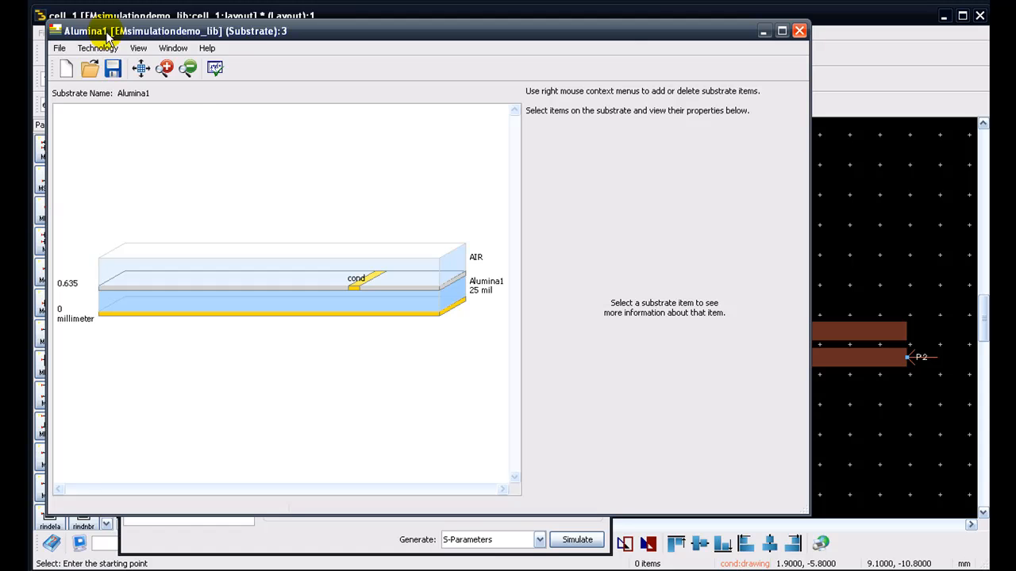
left_click(799, 30)
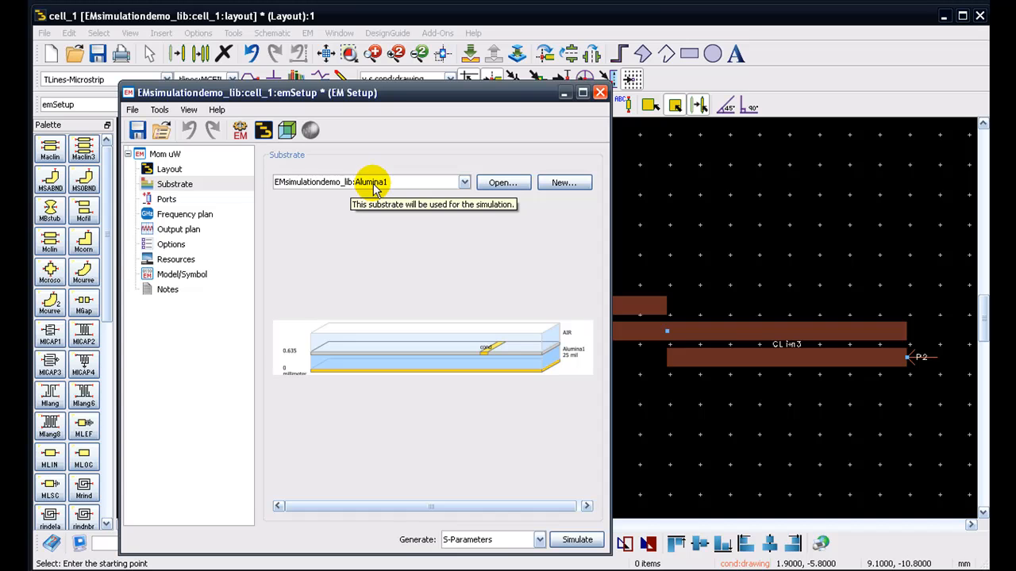
- Review the S-parameter ports P1 and P2 at 50 ohms, collapsing both port nodes
left_click(165, 200)
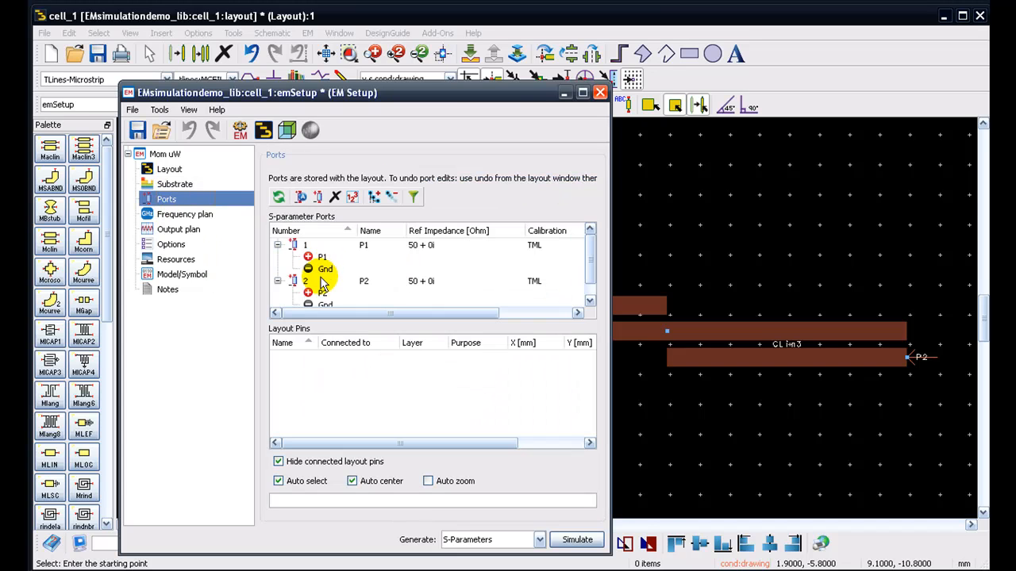
mouse_move(590, 262)
left_mouse_down()
mouse_move(591, 285)
mouse_move(590, 238)
left_mouse_up()
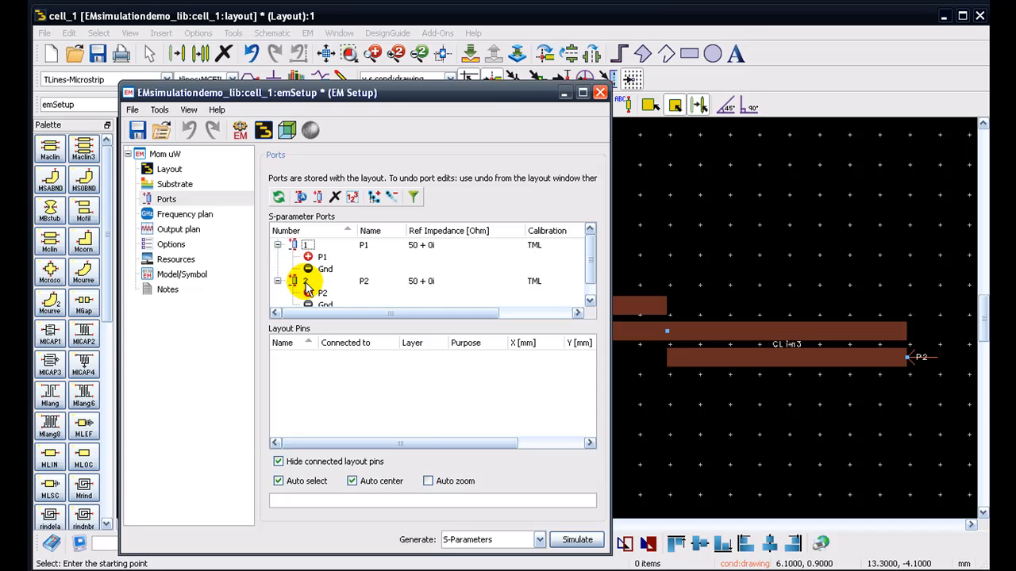
left_click(278, 281)
left_click(278, 244)
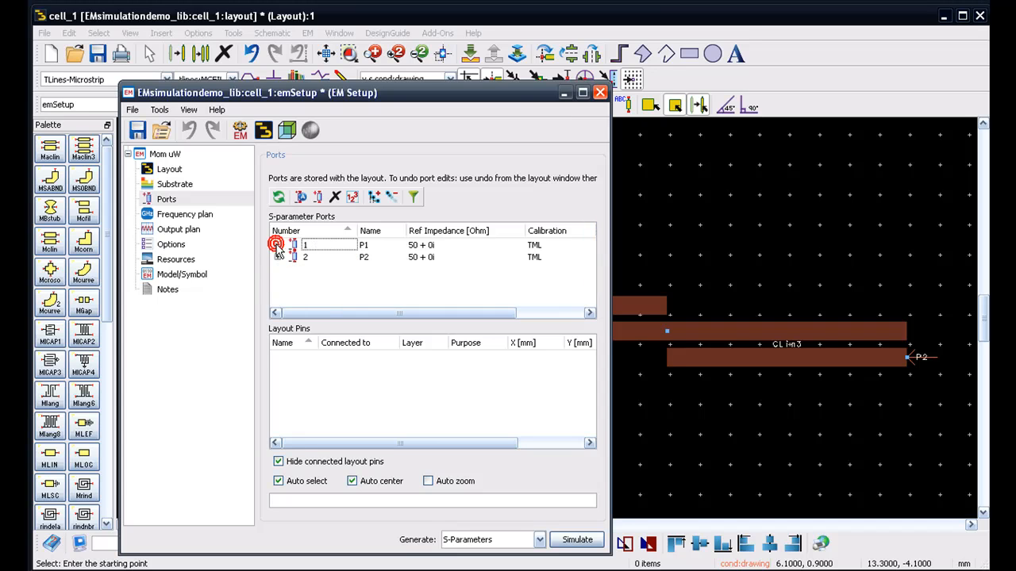
- Set the adaptive sweep Fstart to 1 GHz, Fstop to 4 GHz and Npts to 101
left_click(184, 214)
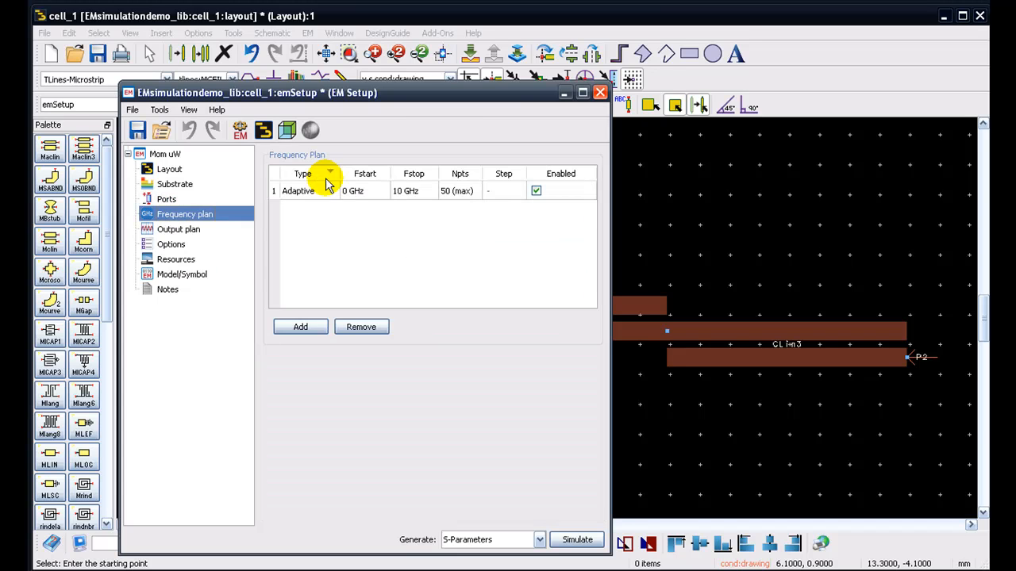
double_click(358, 191)
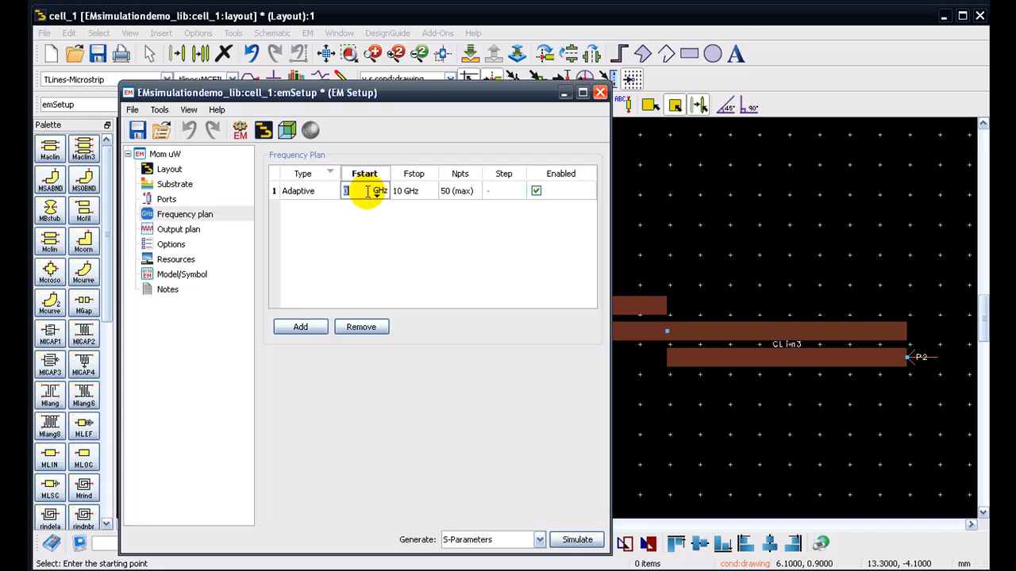
type("1")
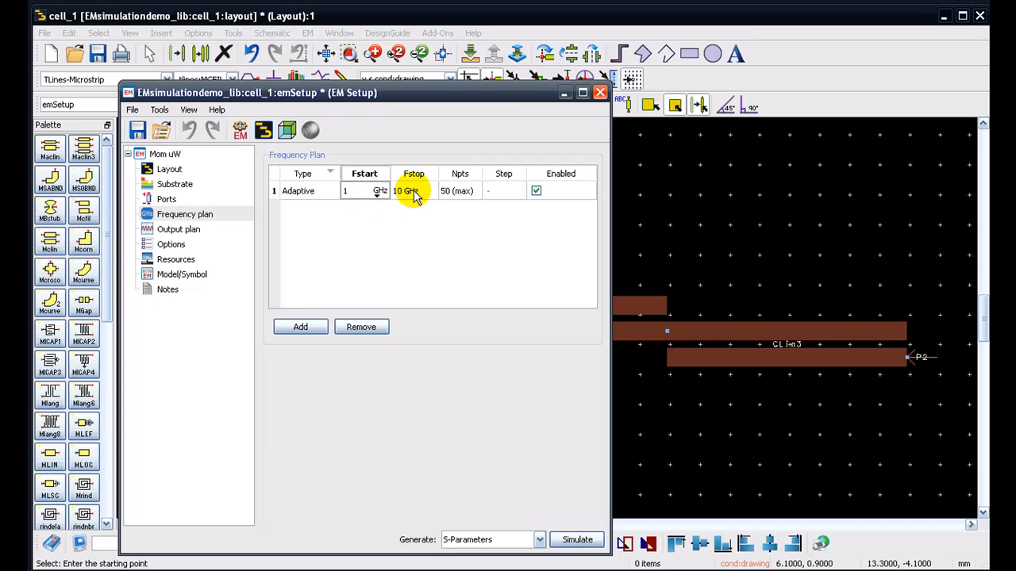
double_click(405, 191)
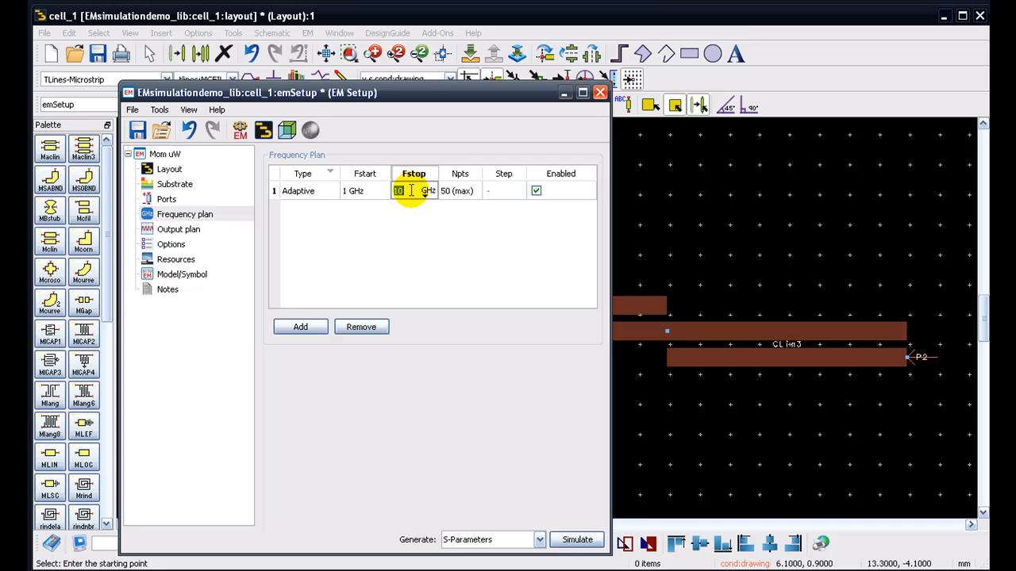
type("4")
double_click(452, 192)
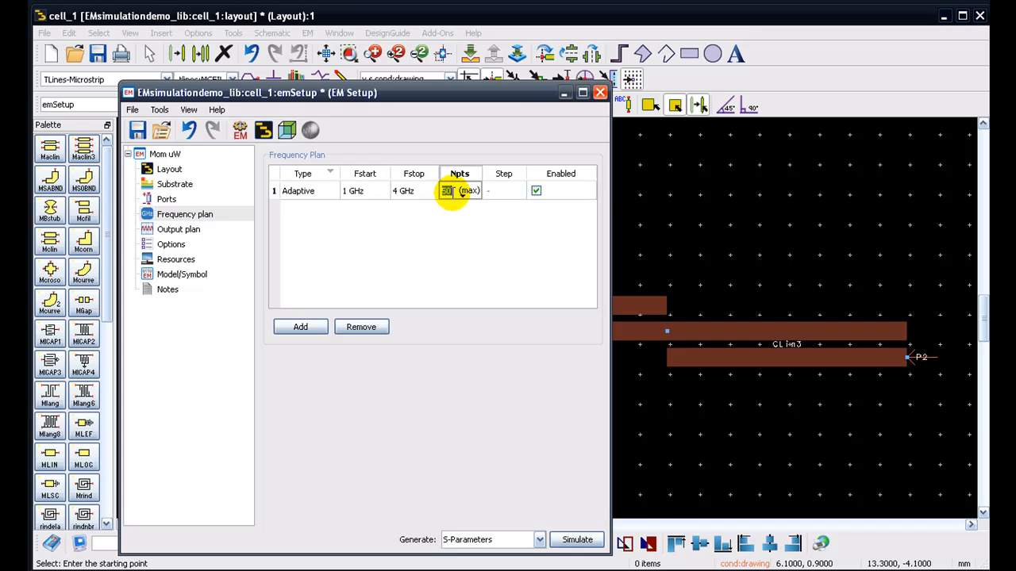
type("101")
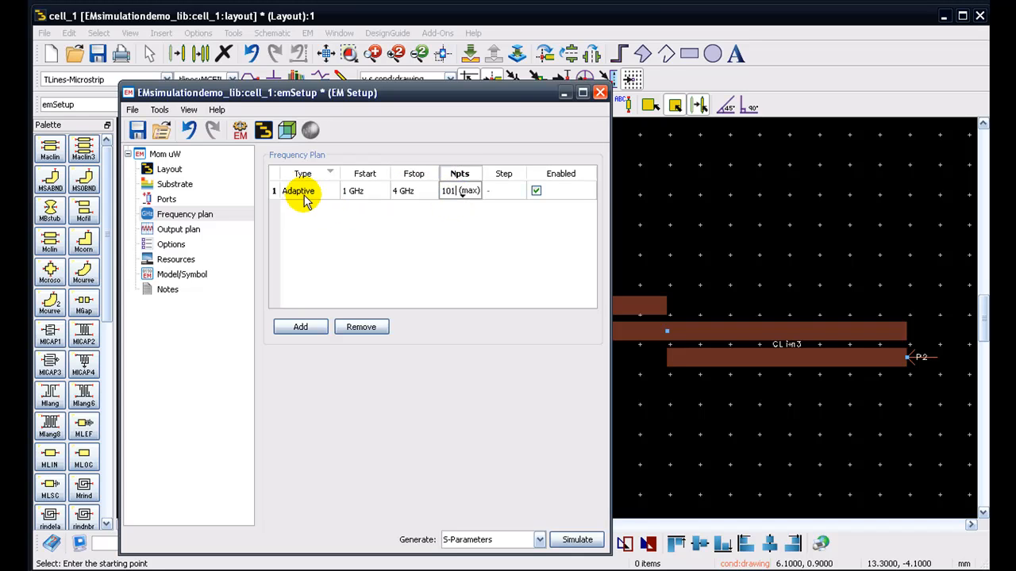
- Review the Output plan dataset and template, then move to the simulation Options
left_click(177, 229)
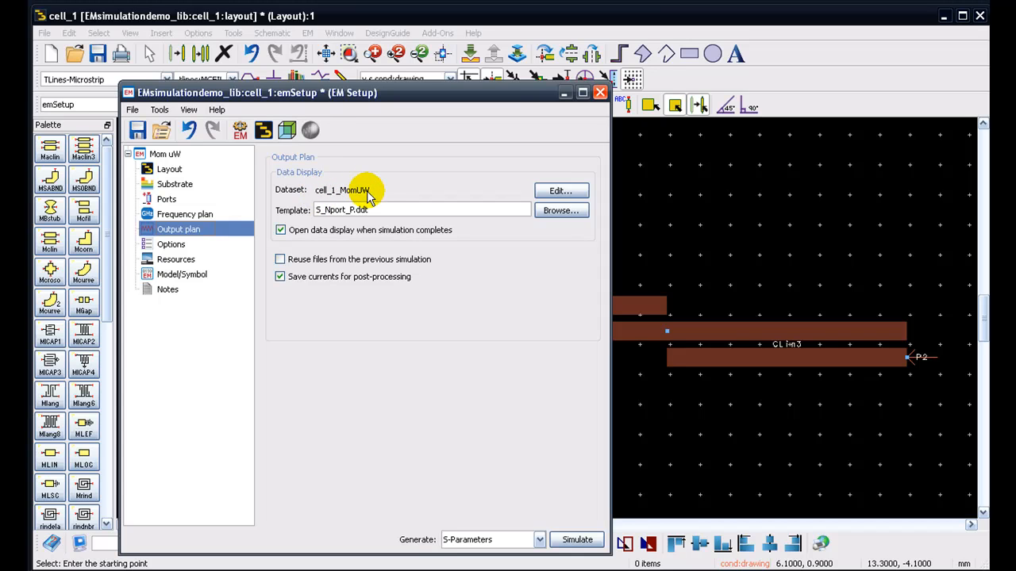
left_click(171, 244)
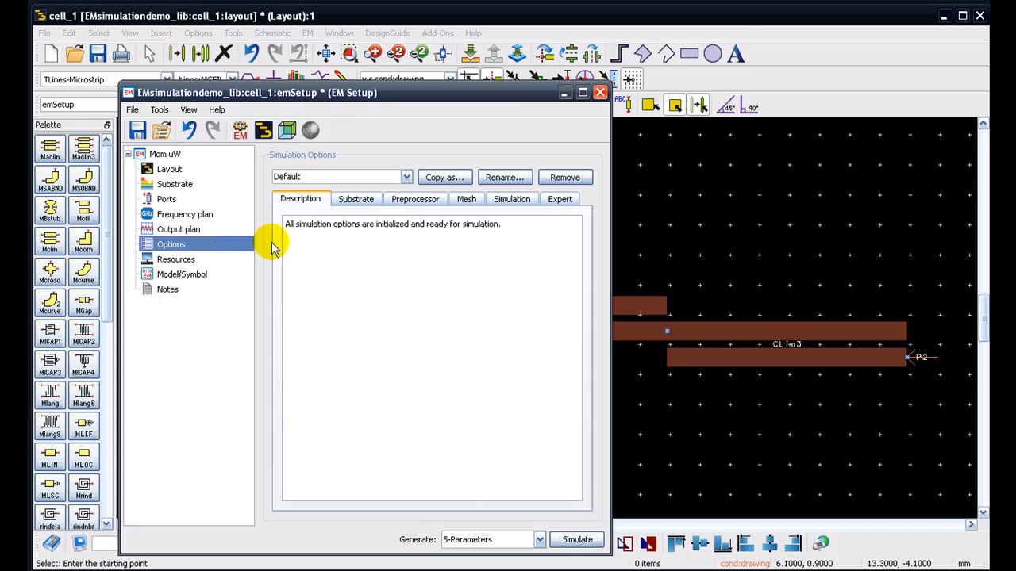
- Enable Edge Mesh with automatic edge width in the Mesh settings
left_click(469, 199)
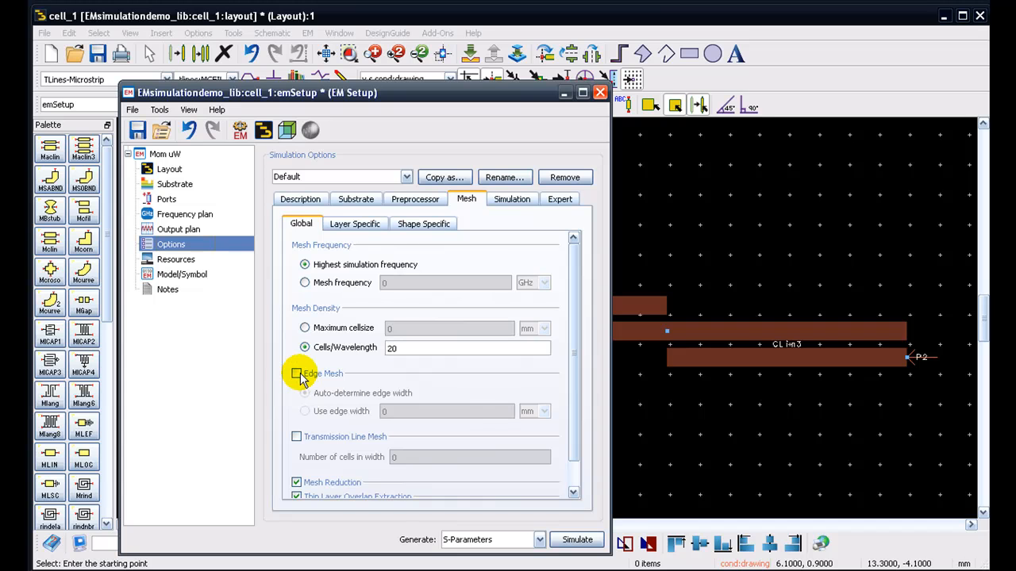
left_click(297, 374)
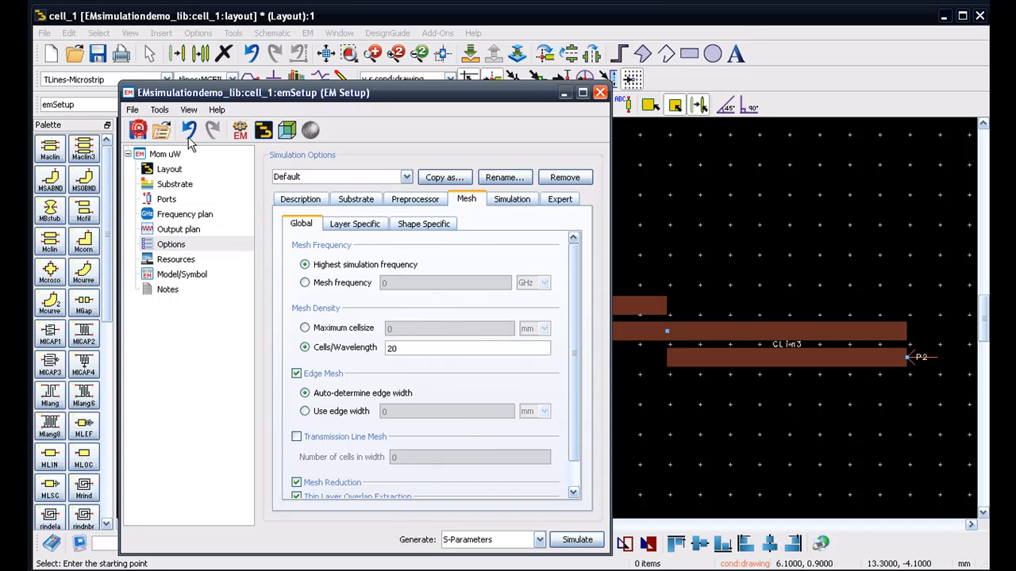
- Start the Momentum simulation, accepting the Design Save Info prompt
left_click(577, 540)
left_click(364, 424)
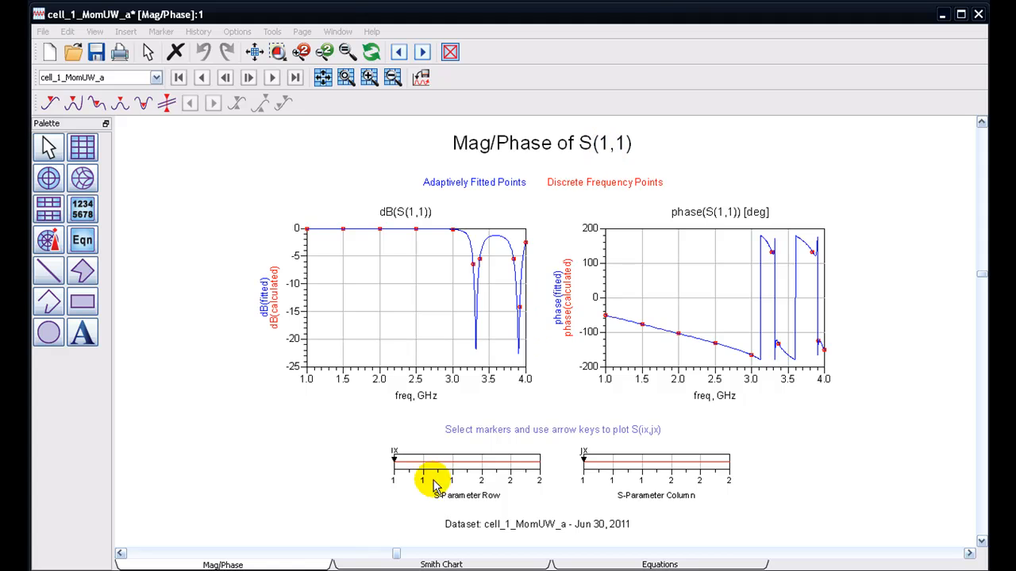
- Move the ix S-parameter row marker to 2 so the plots show S(2,1)
left_click(394, 461)
double_click(394, 462)
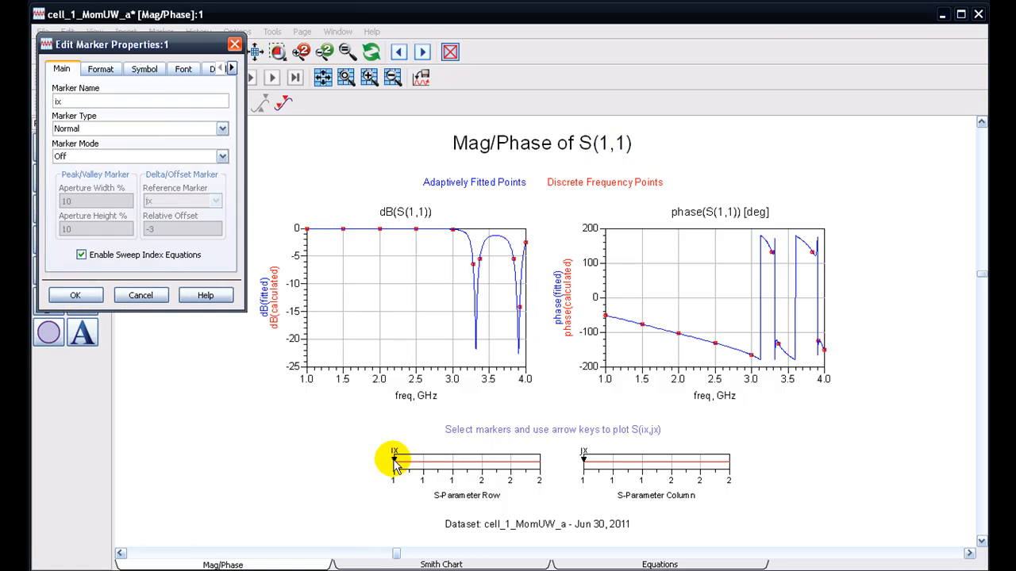
left_click(142, 300)
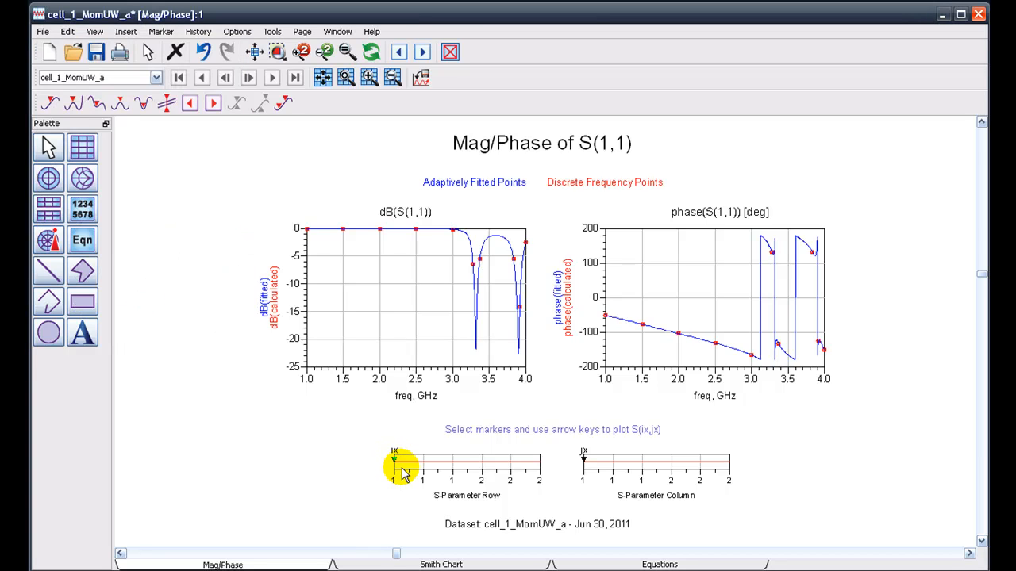
key("Right")
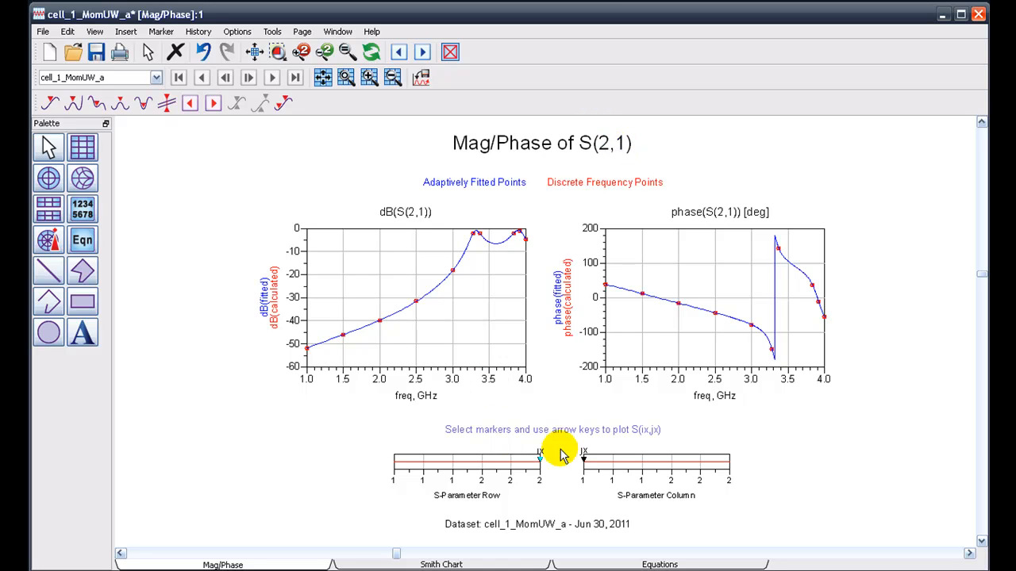
left_click(585, 460)
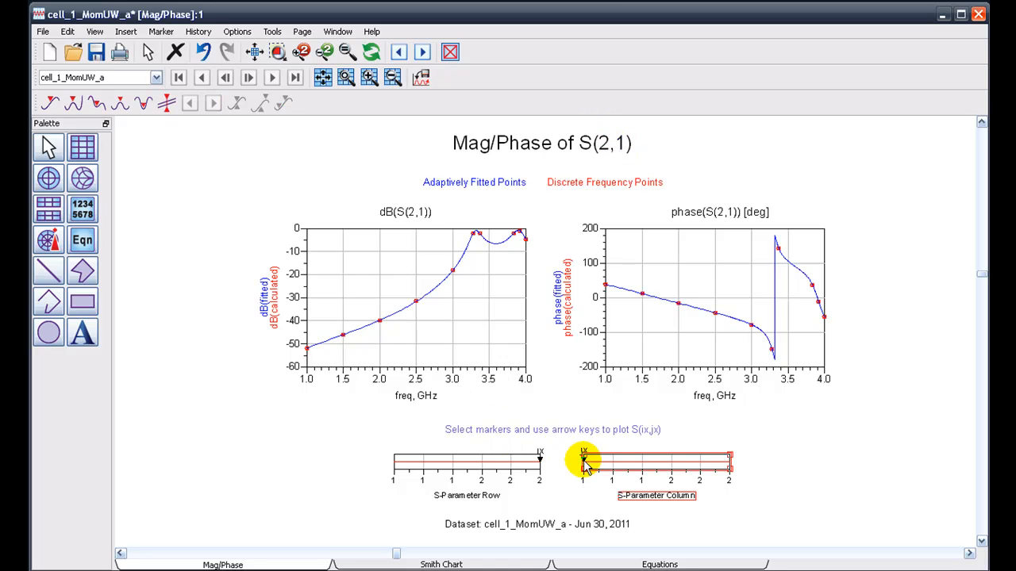
left_click(585, 460)
left_click(585, 462)
left_click(585, 461)
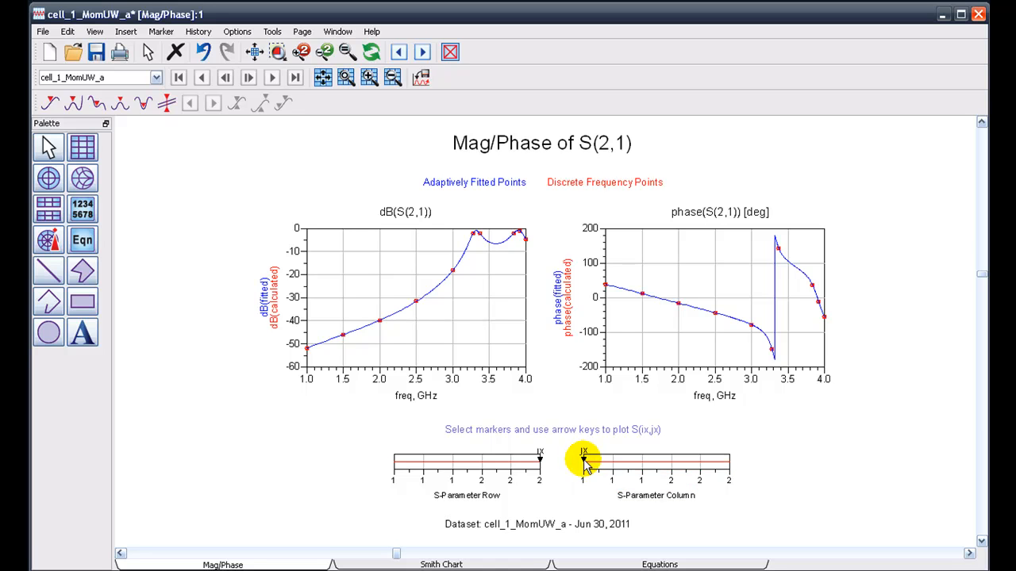